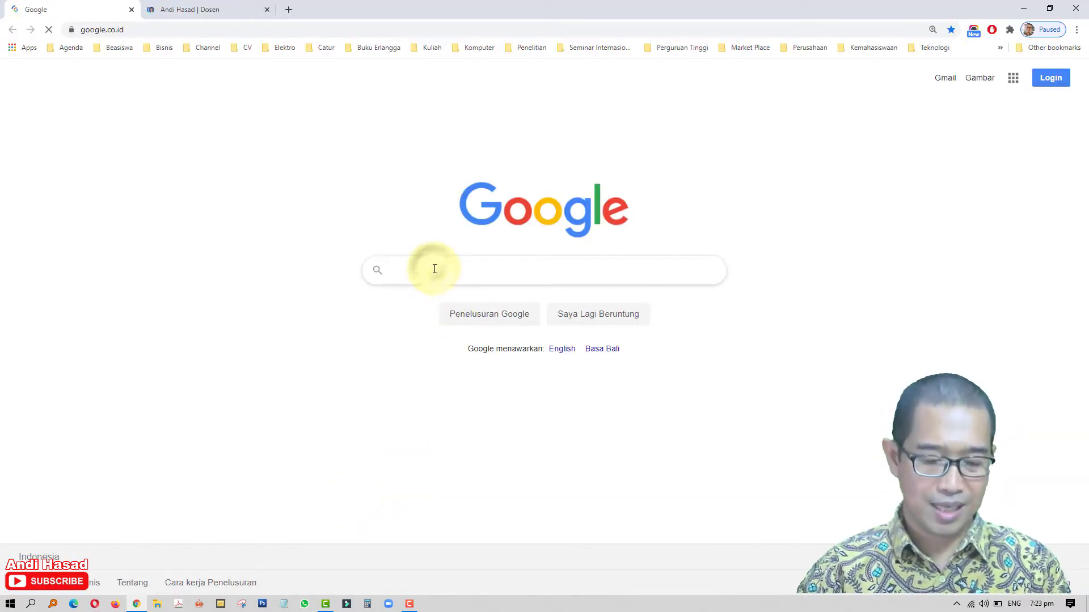
Search Google for REMOVE BG and open the remove.bg website from the results
left_click(435, 268)
type("REM")
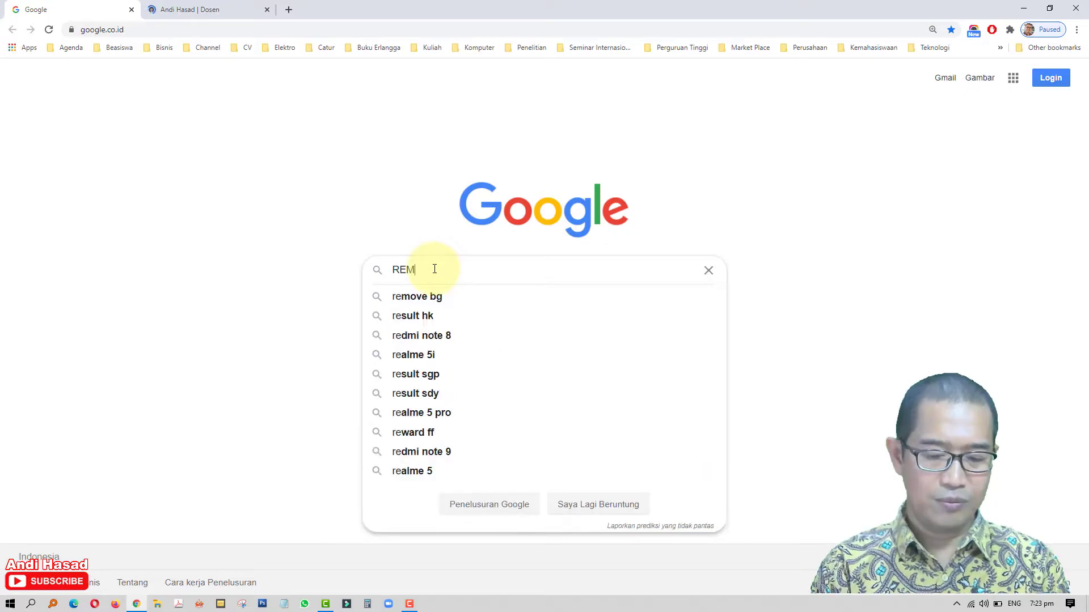
type("OVE")
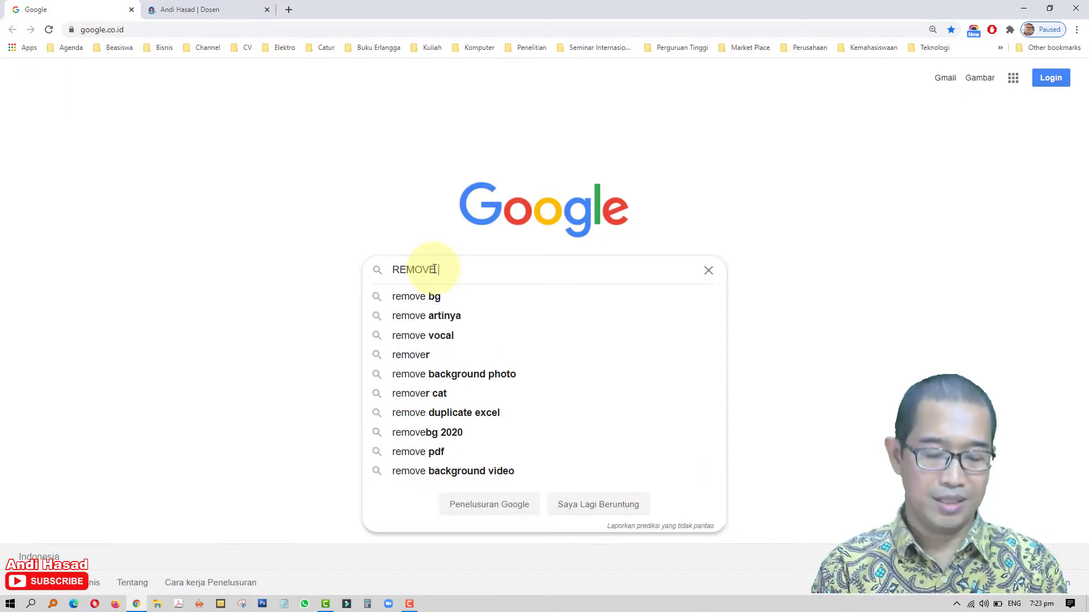
type(" BG")
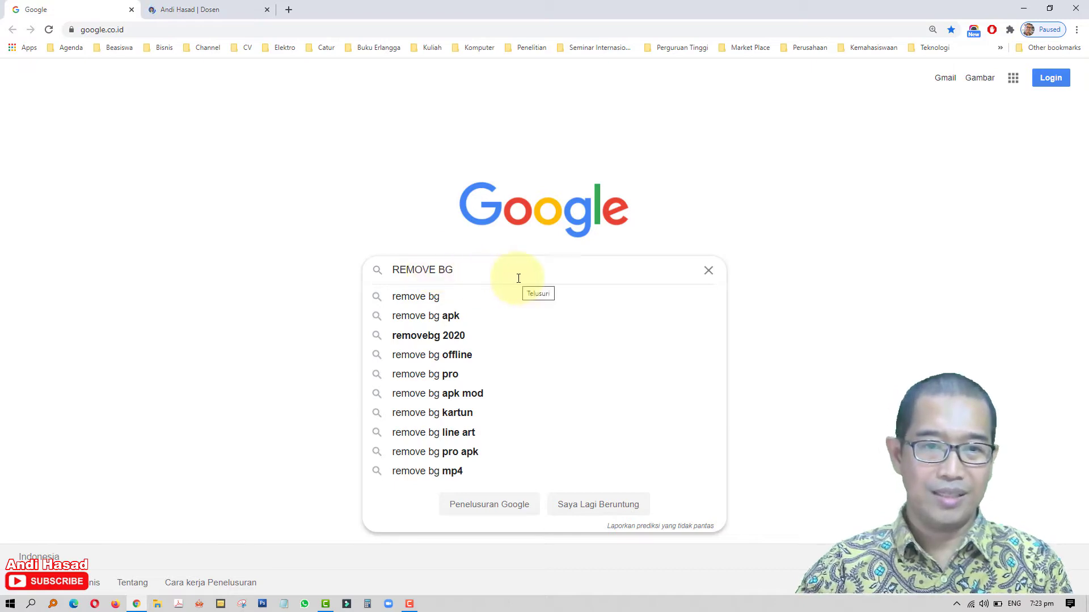
key("Return")
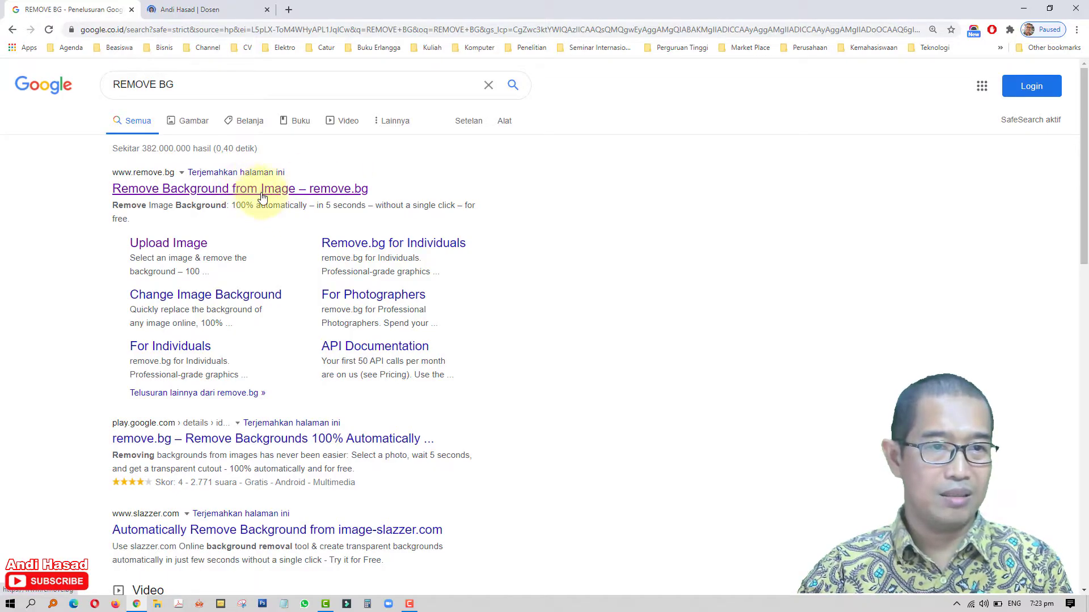
left_click(293, 190)
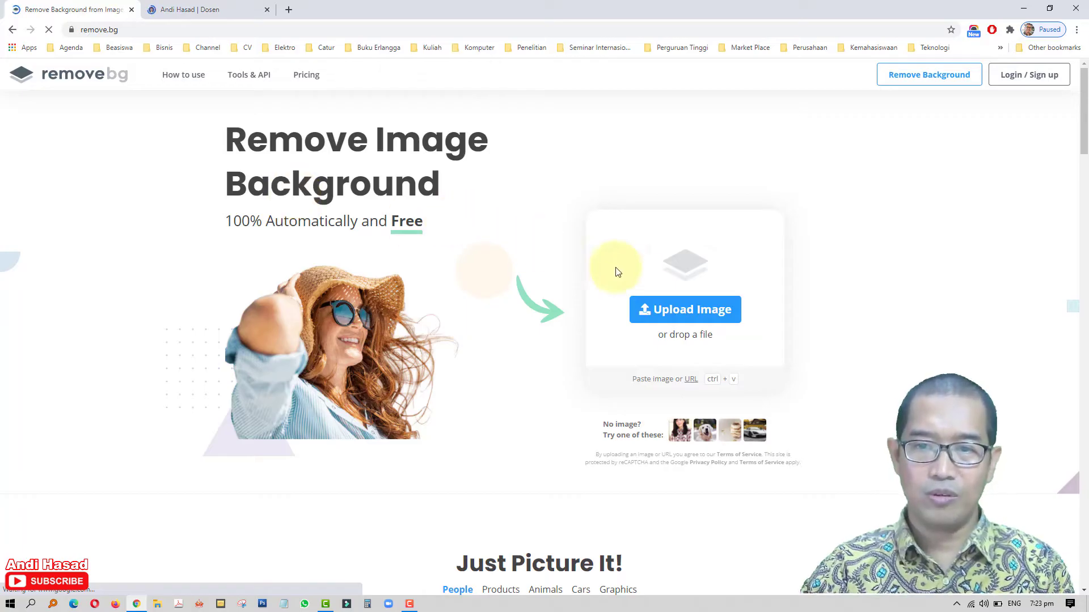
Upload the original photo of the girl with glasses from the Pictures folder for background removal
left_click(722, 317)
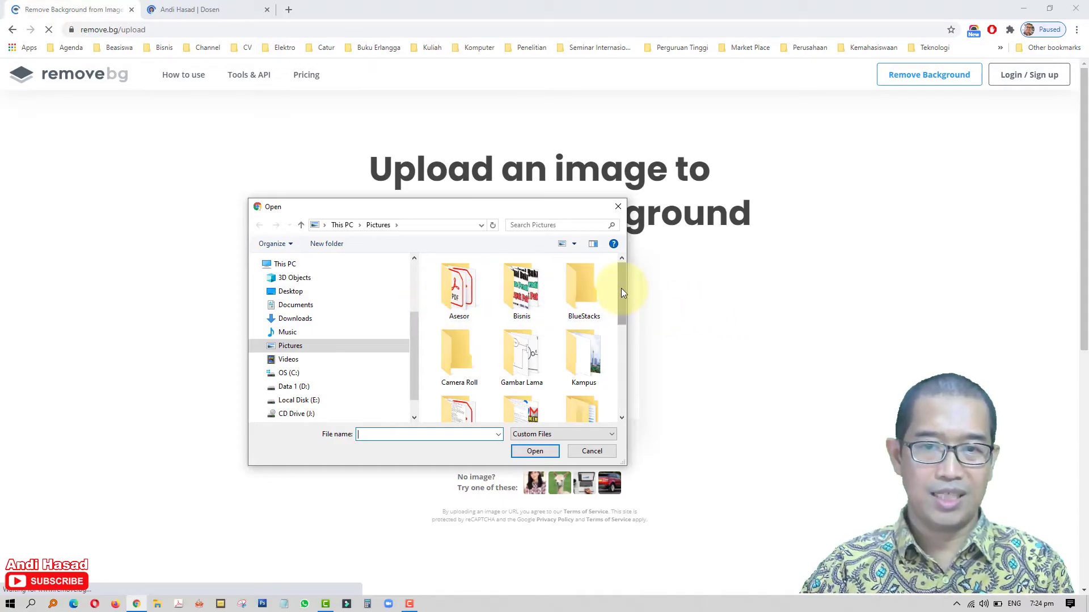
left_click_drag(621, 287, 622, 292)
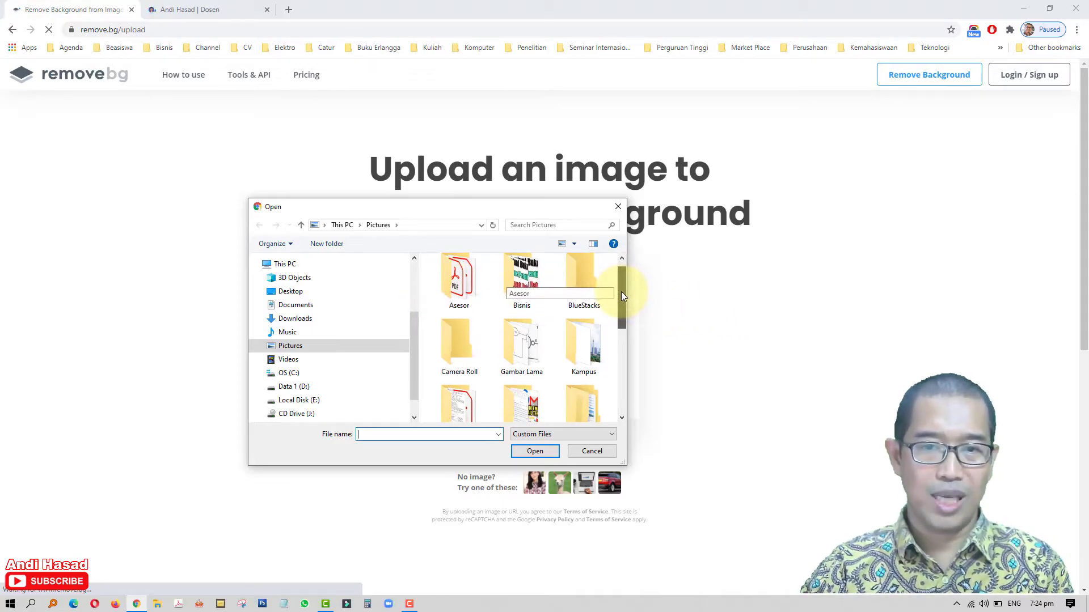
left_click(290, 346)
left_click_drag(621, 297, 622, 390)
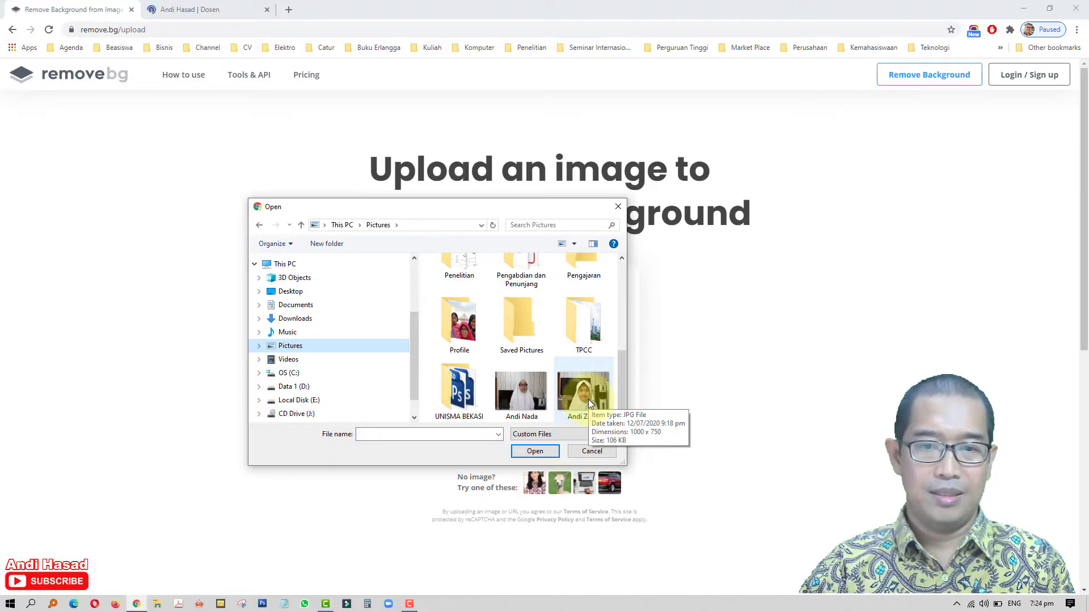
left_click(529, 400)
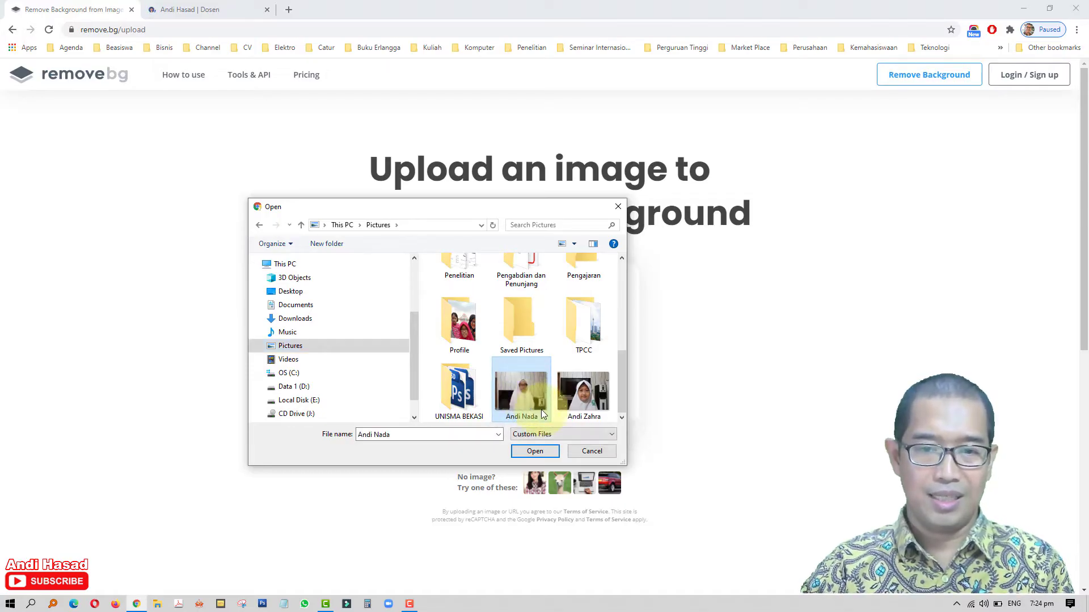
left_click(537, 452)
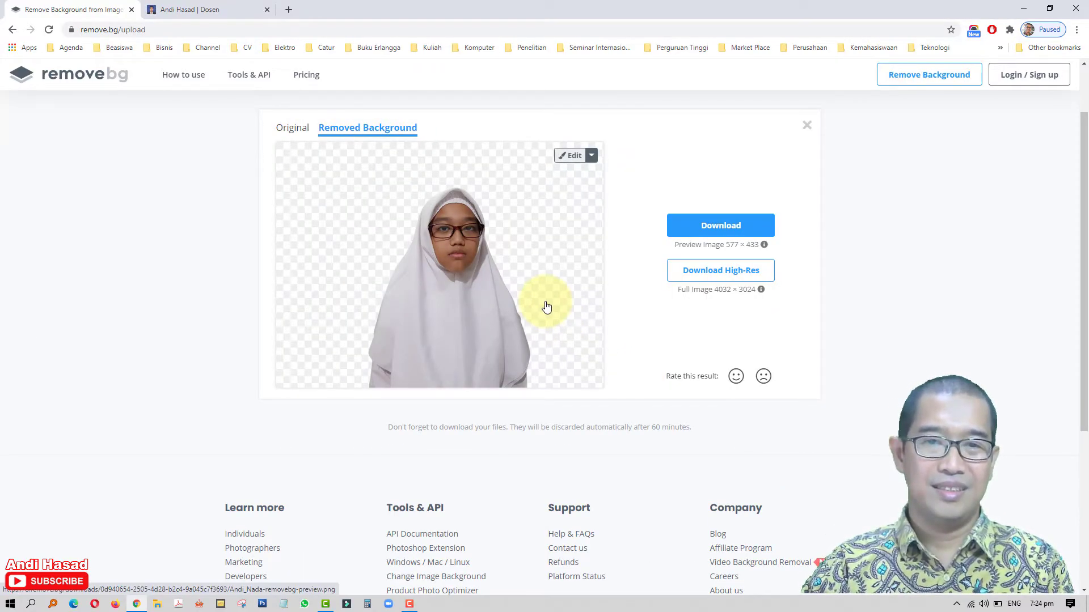
Download the preview-size cutout of the girl with glasses as a PNG into Pictures and close its result
left_click(706, 227)
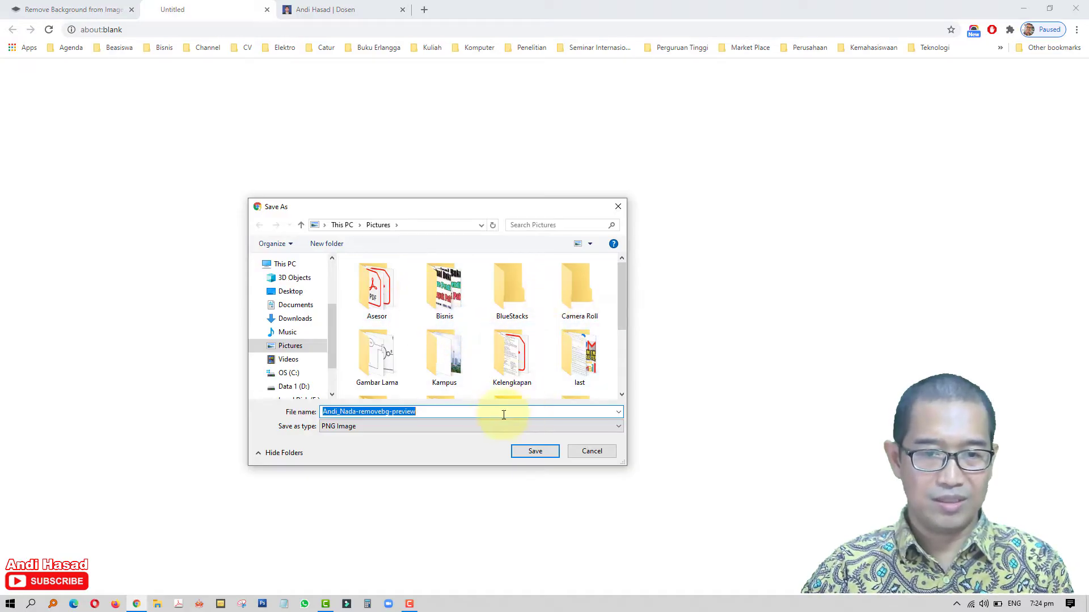
left_click(537, 451)
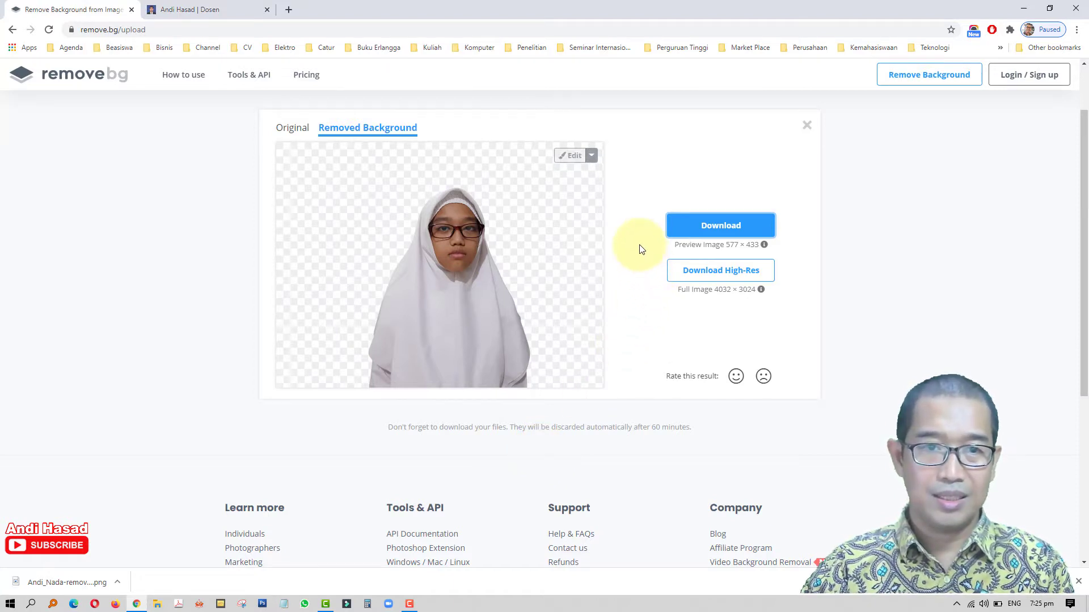
left_click(807, 127)
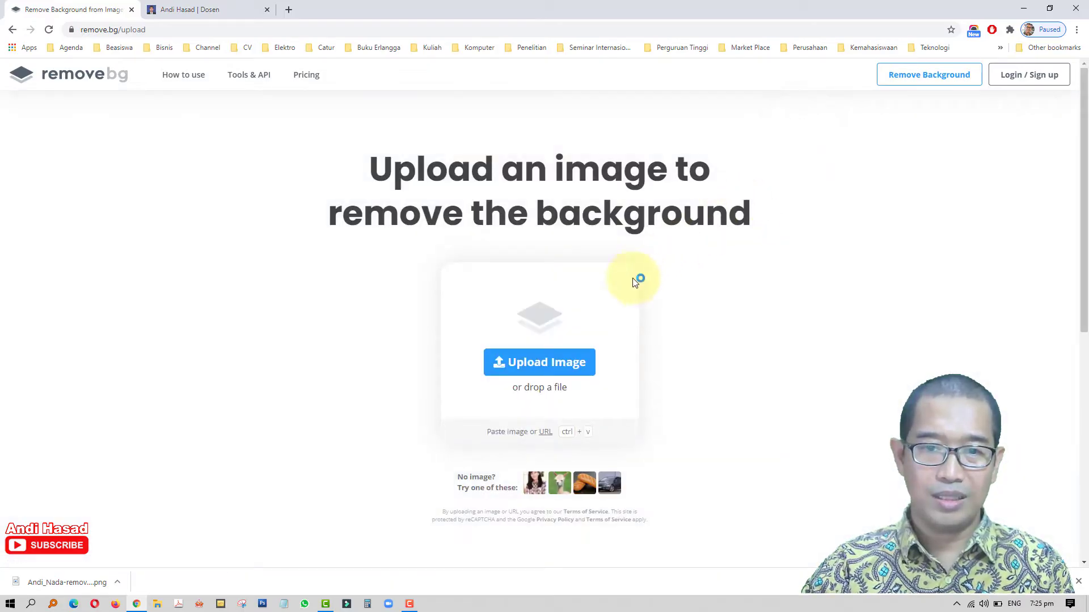
Upload the original photo of the girl without glasses from the Pictures folder for background removal
left_click(583, 373)
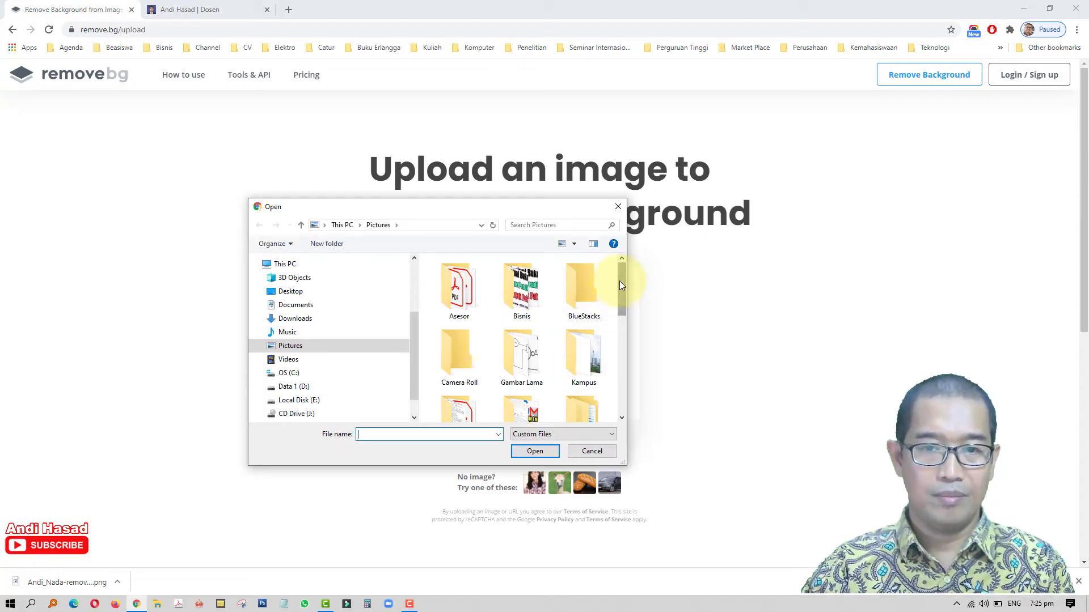
left_click_drag(620, 281, 615, 385)
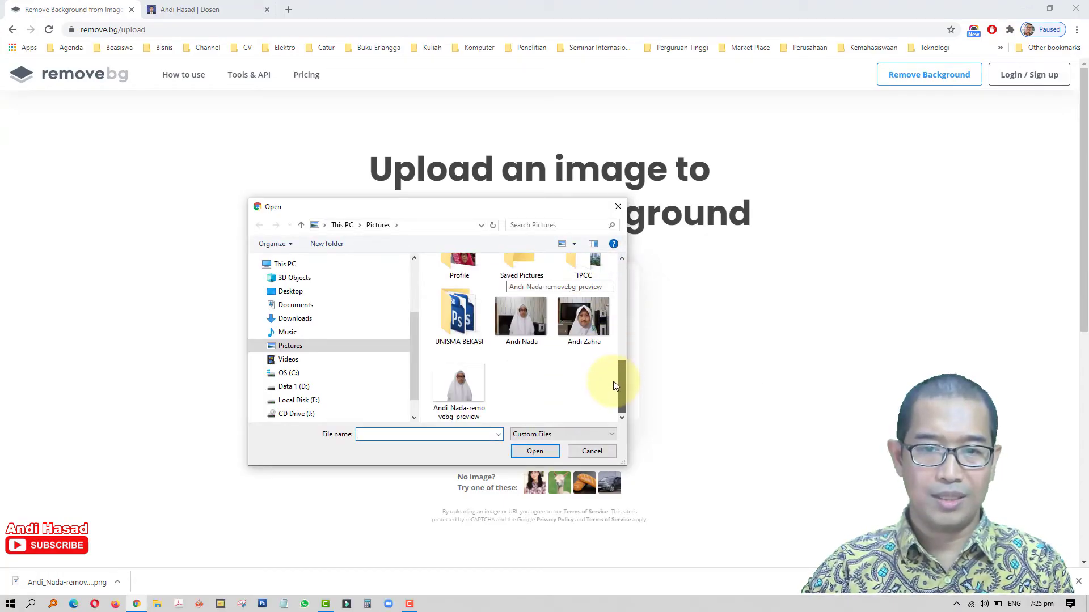
left_click(590, 335)
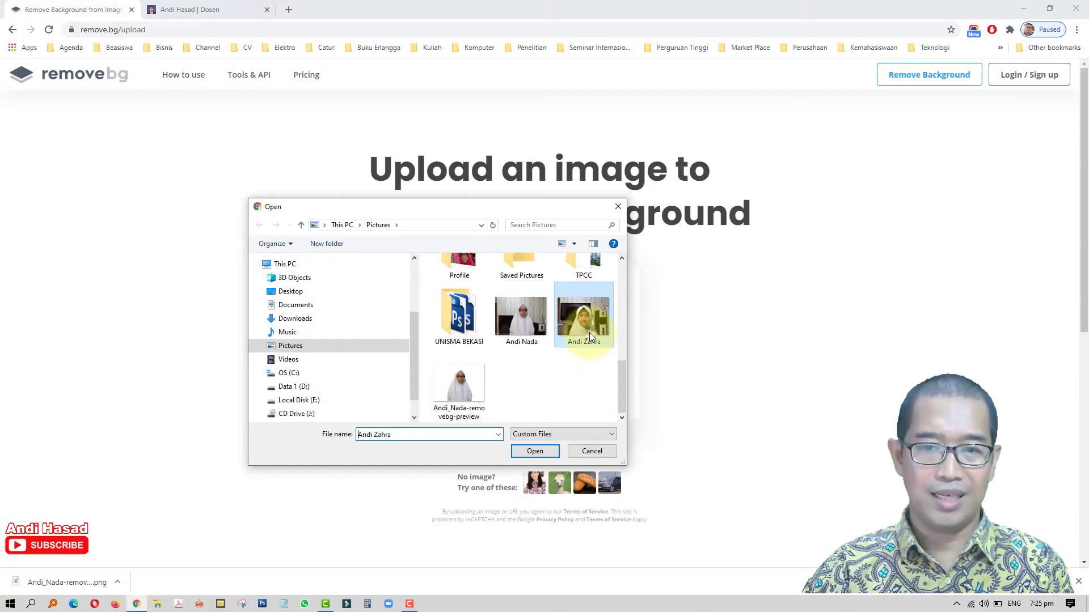
left_click(535, 452)
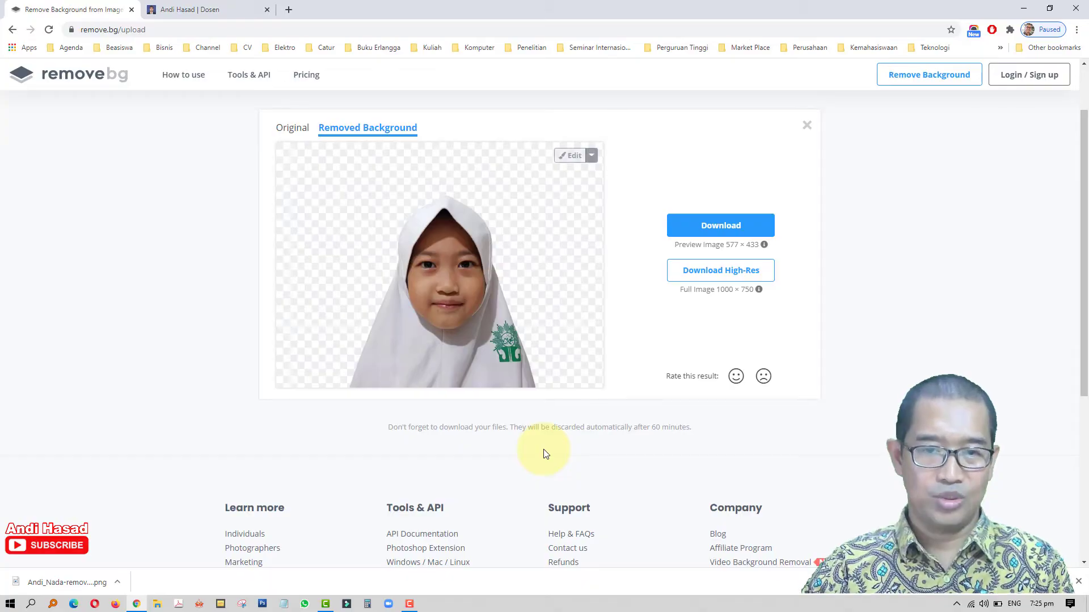
Download the second cutout's preview-size PNG into Pictures and show the downloaded files in their folder
left_click(706, 226)
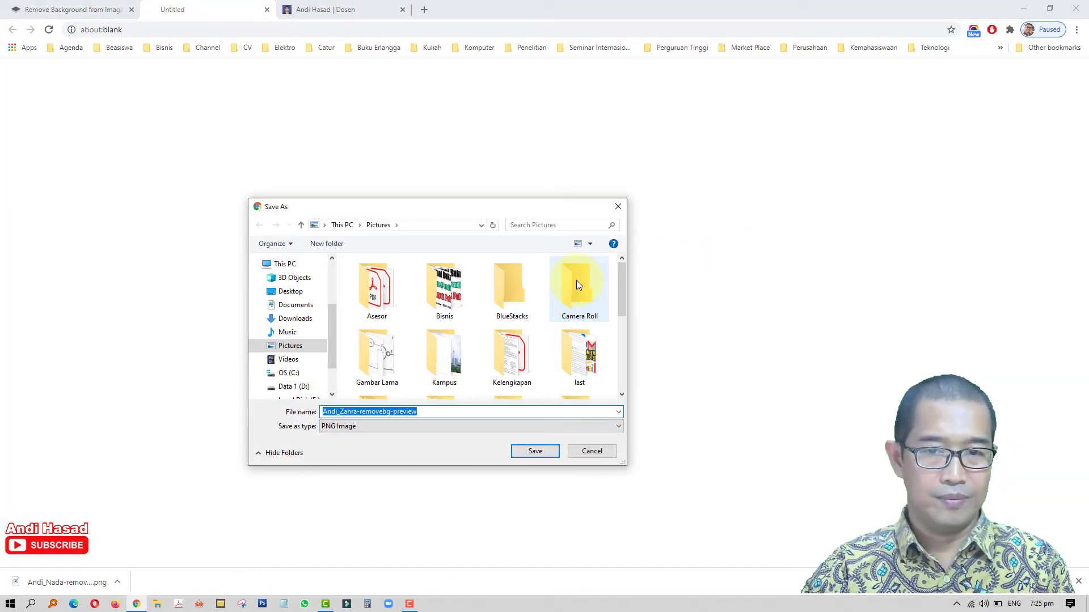
left_click(541, 450)
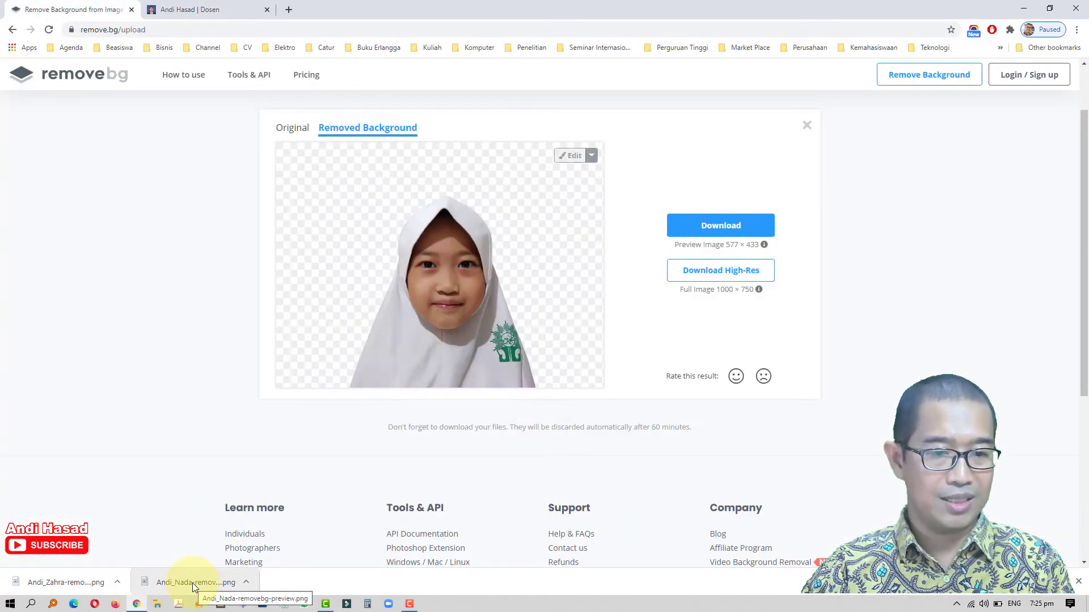
right_click(192, 582)
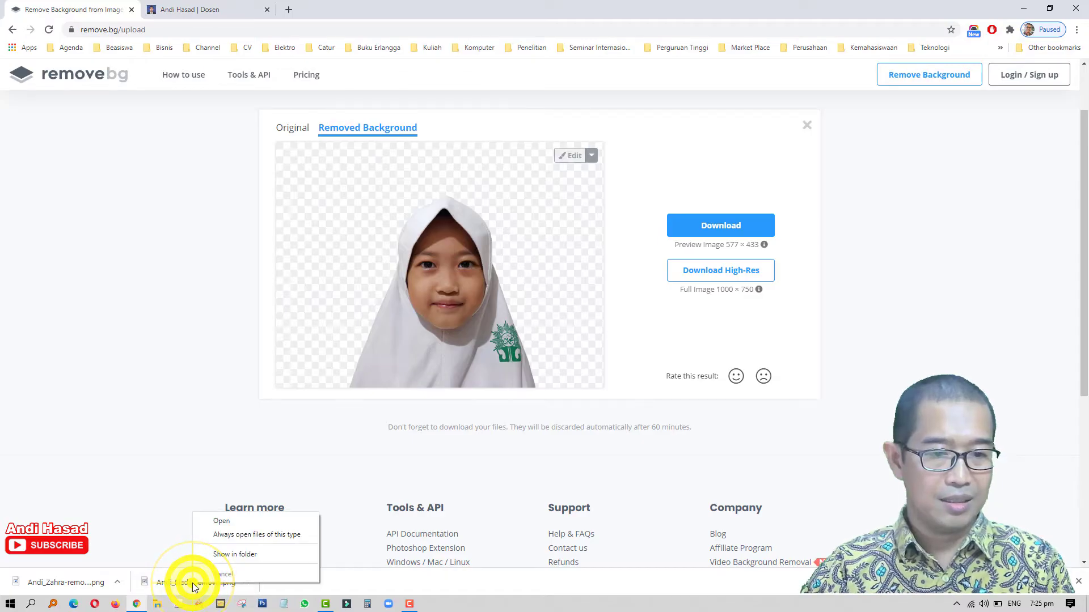
left_click(236, 554)
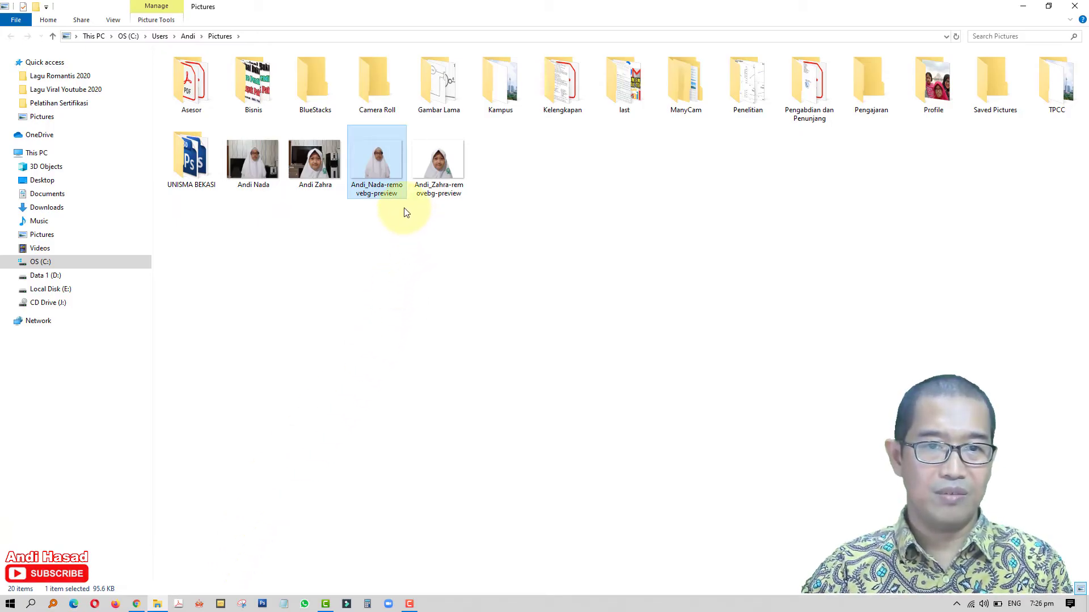
Open the background-removed PNG of the girl with glasses in Paint
left_click(437, 199)
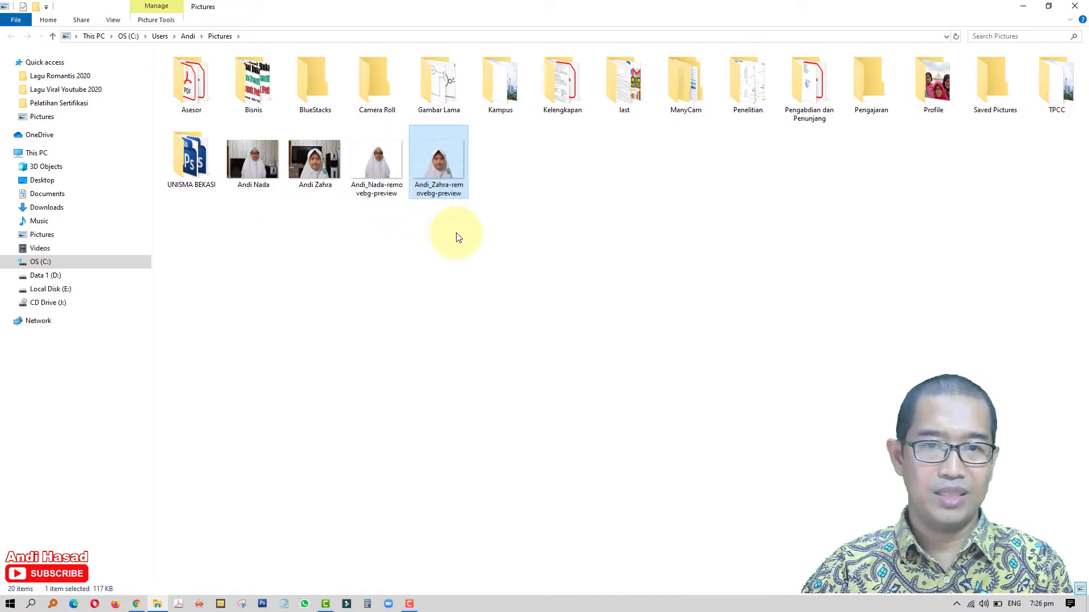
left_click(390, 183)
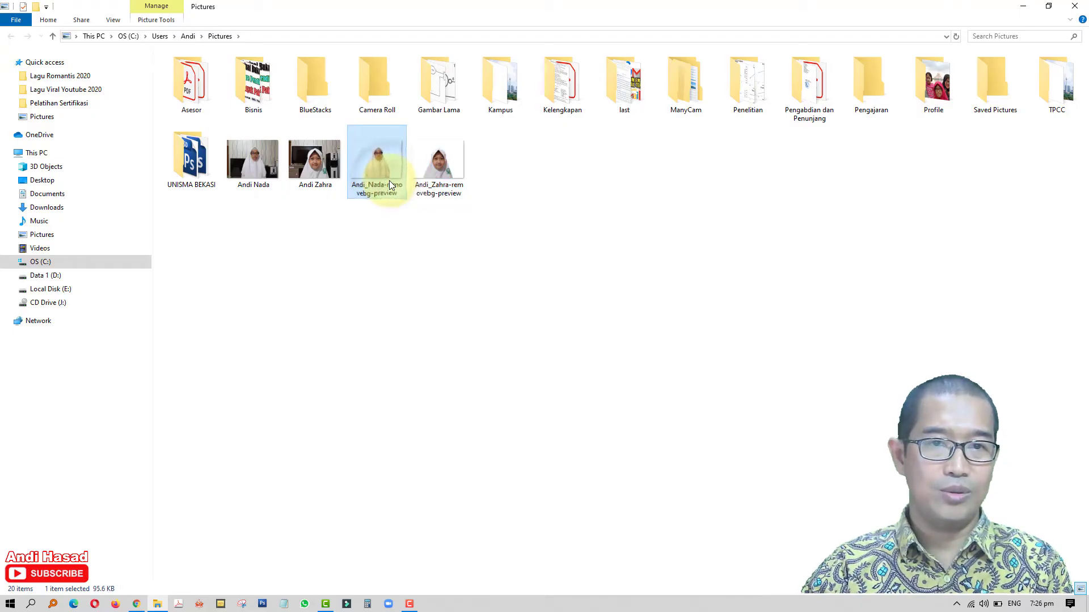
left_click(386, 173)
right_click(385, 174)
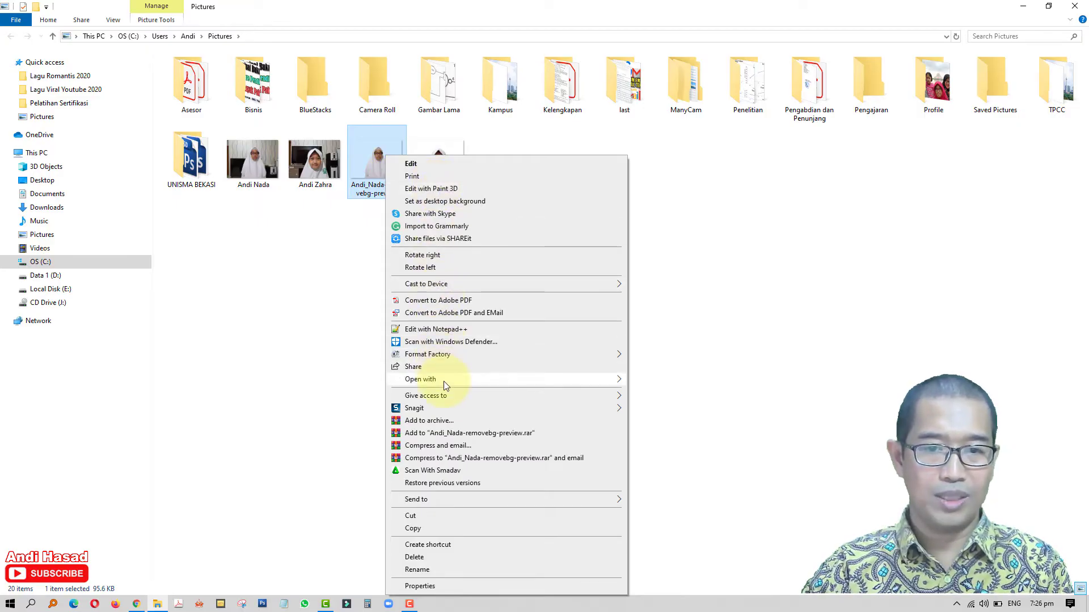
mouse_move(443, 381)
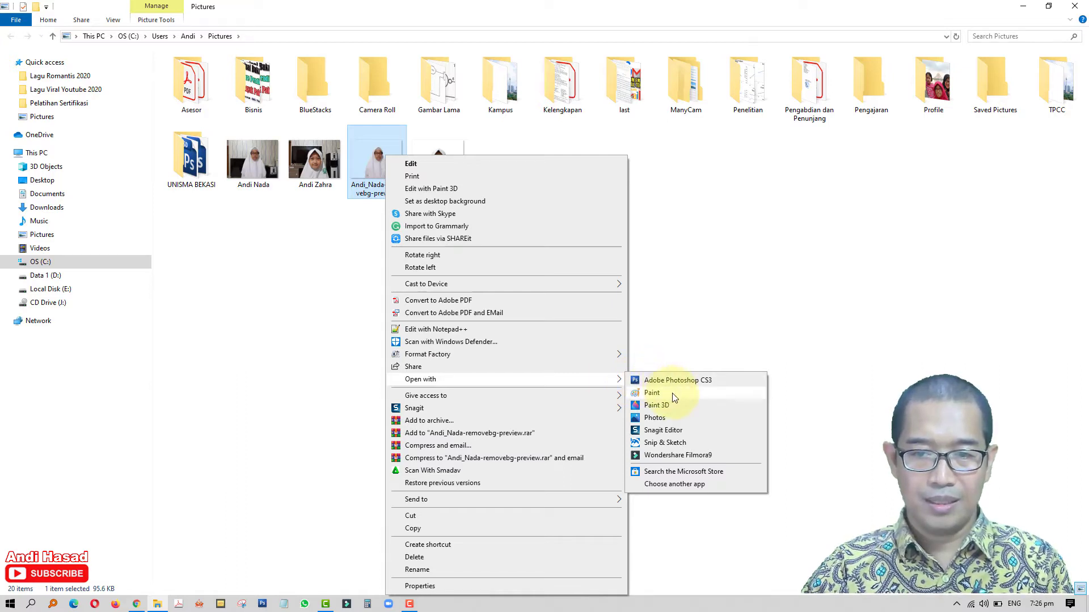
left_click(673, 394)
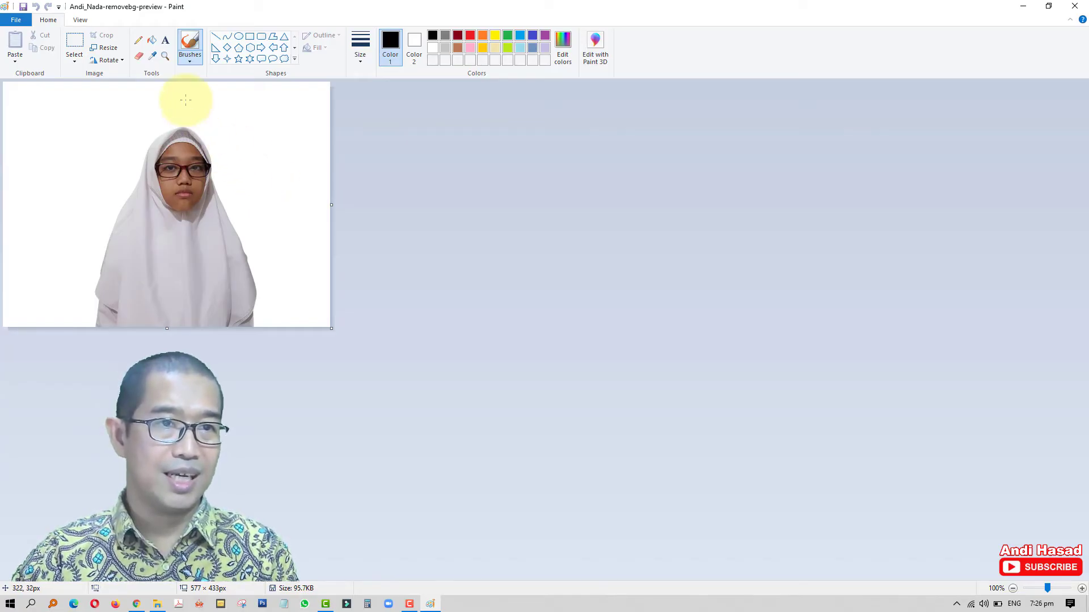
Fill the white background around the girl with red using the Fill tool
left_click(152, 43)
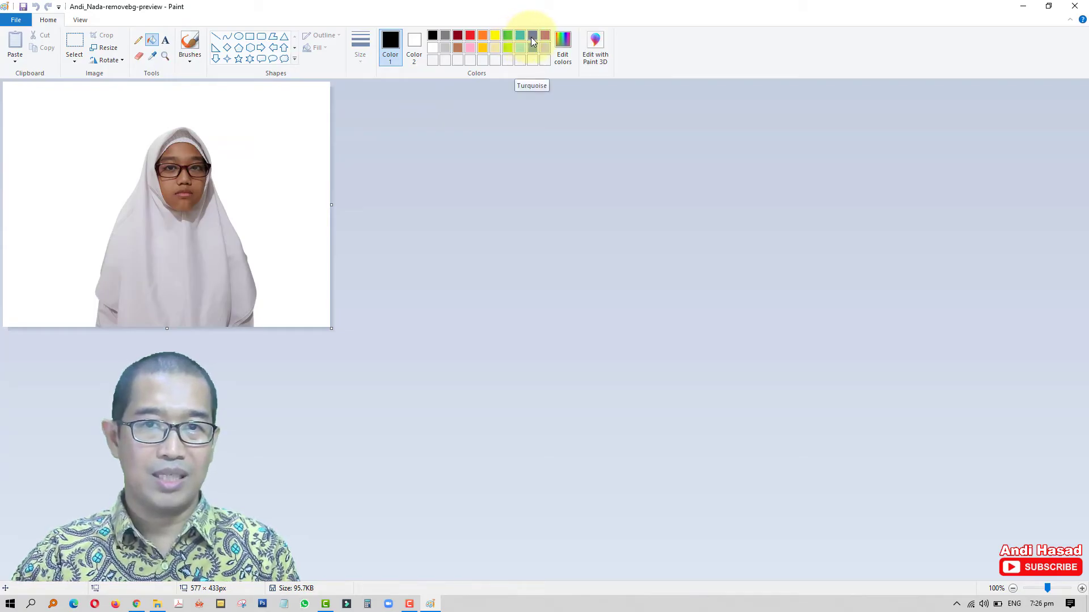
left_click(470, 36)
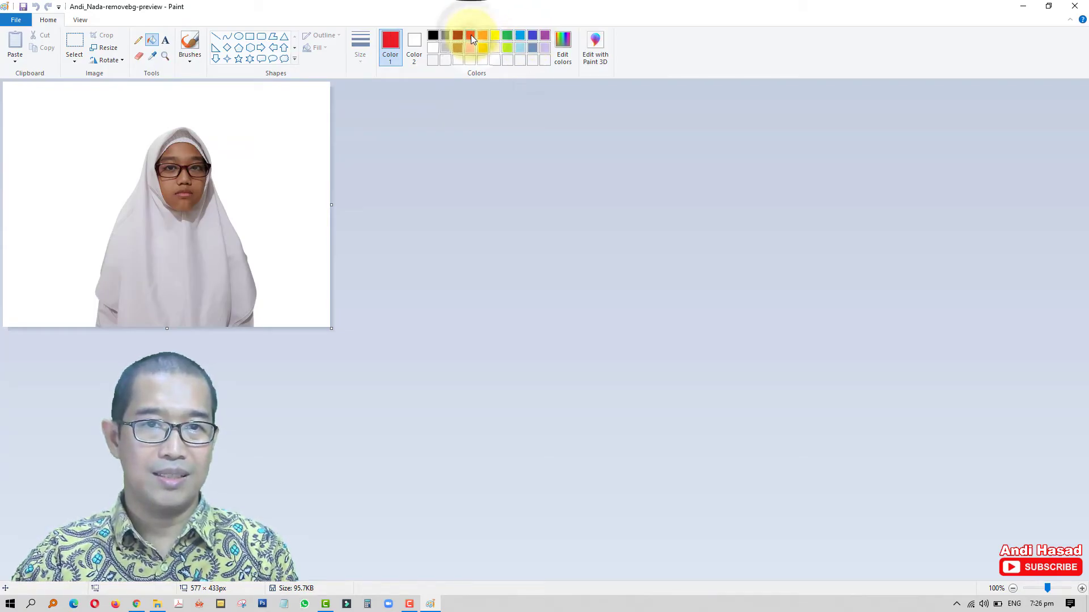
left_click(264, 123)
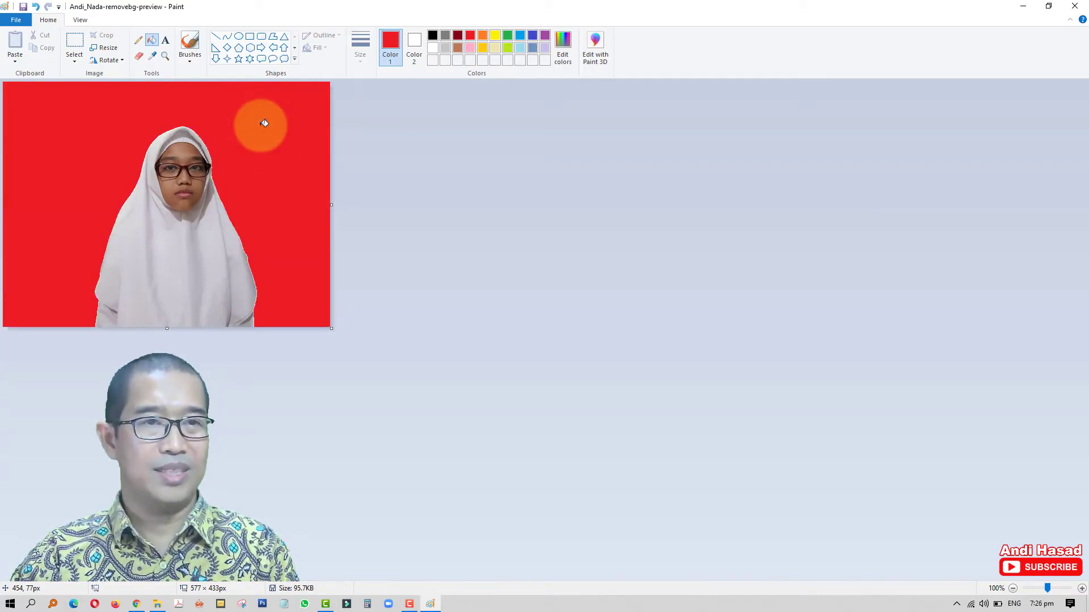
Crop the picture to a rectangle of about 338 × 374 px around the girl
left_click(74, 41)
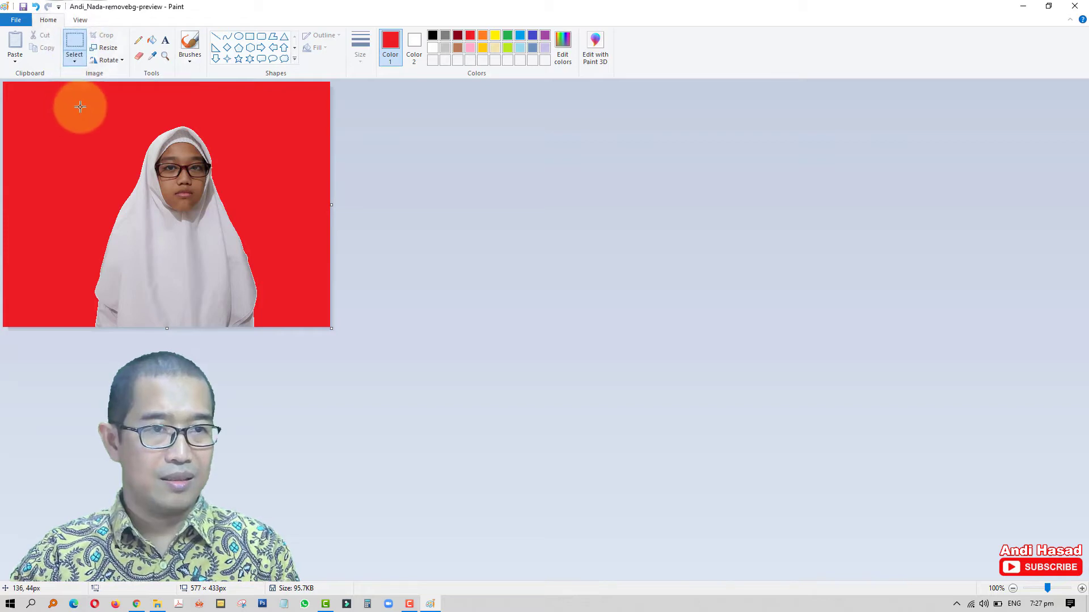
left_click_drag(80, 106, 271, 318)
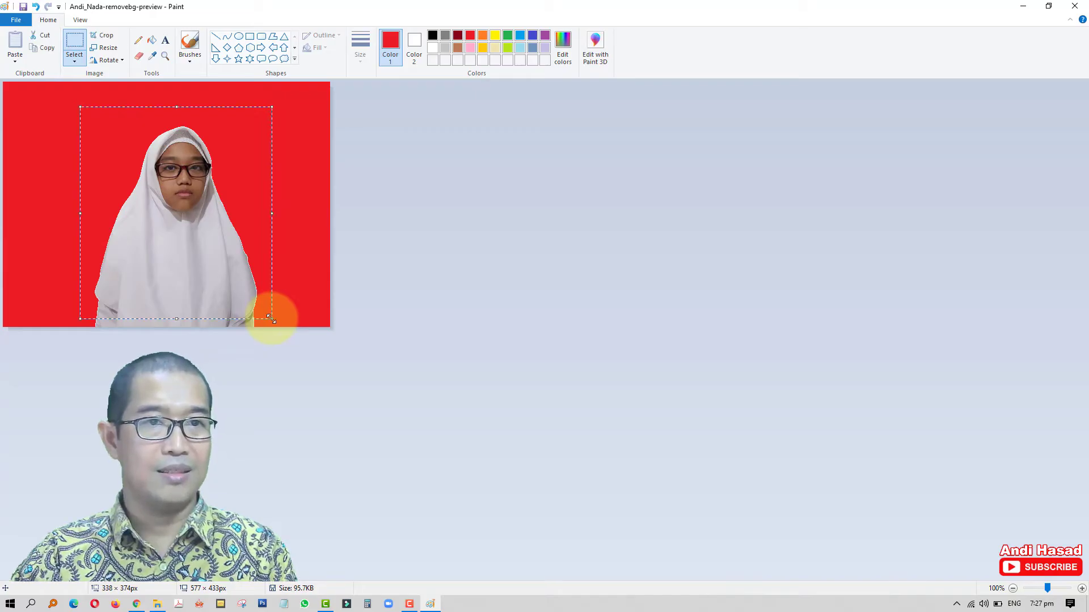
left_click(112, 37)
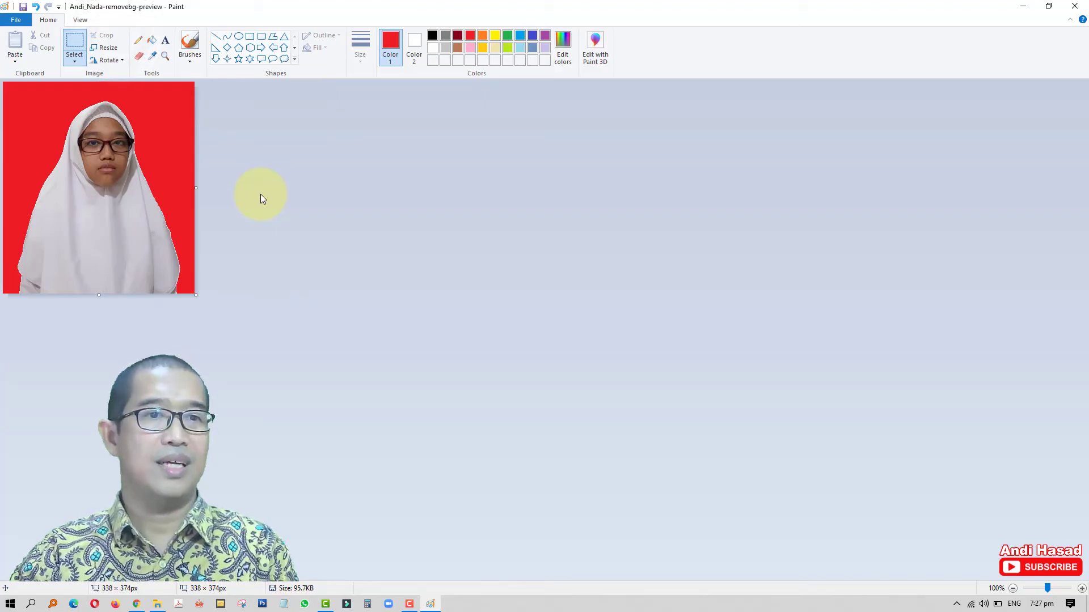
Save the red-background picture as a new PNG in Pictures, replacing "-removebg-preview" in the file name with " MERAH" and accepting the transparency loss
left_click(16, 20)
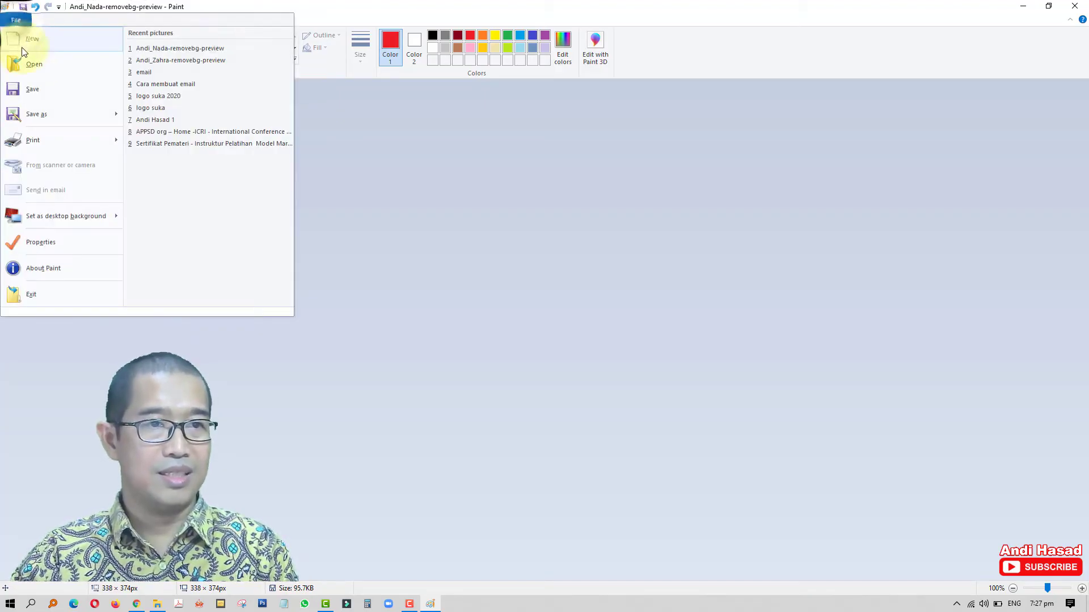
left_click(43, 113)
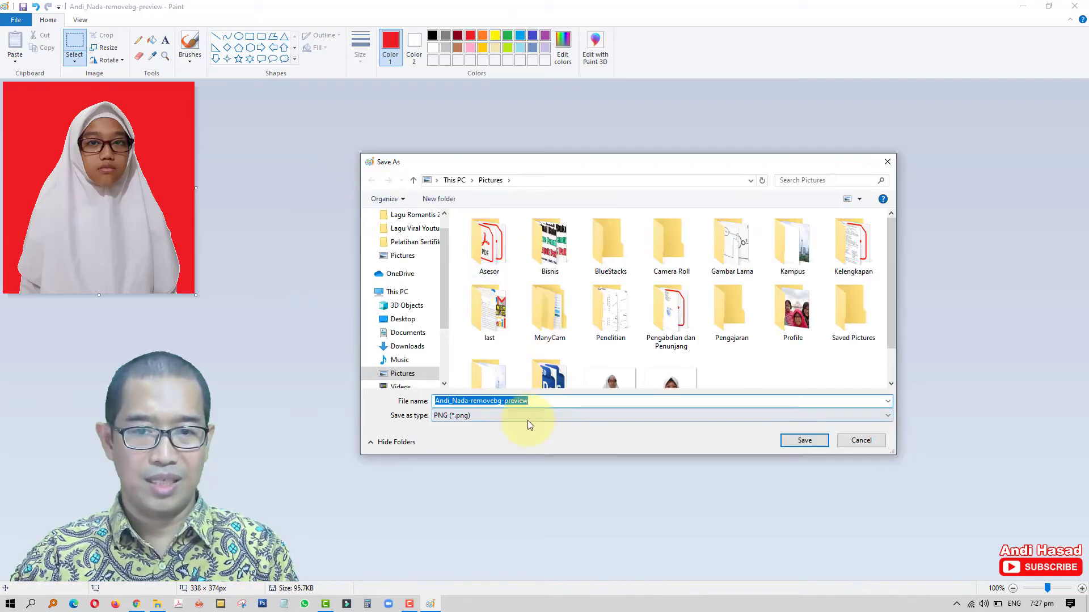
left_click_drag(542, 401, 470, 404)
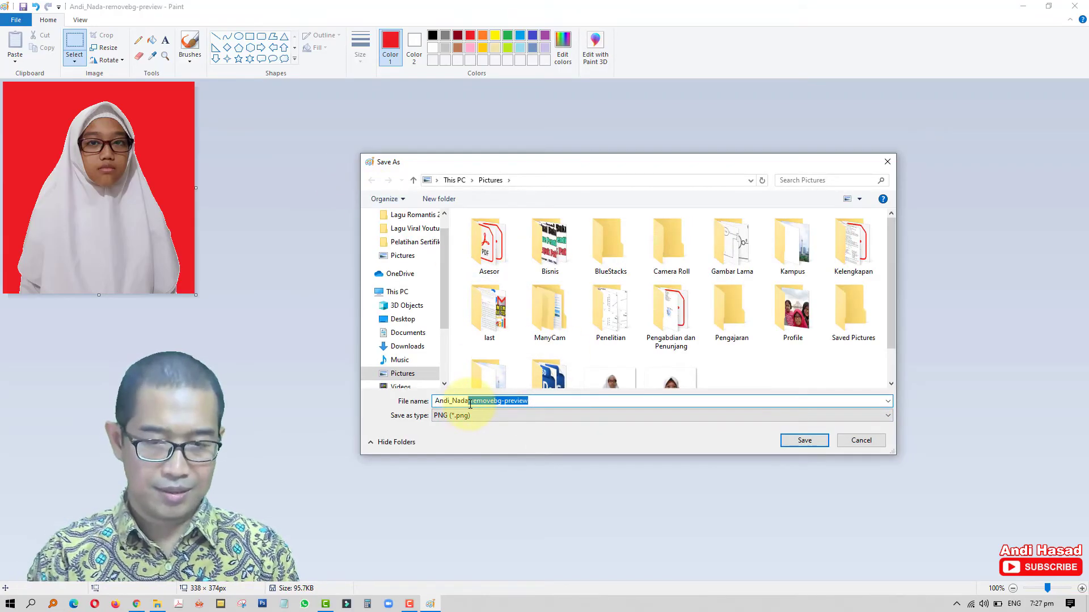
key("BackSpace")
type("-MERAH")
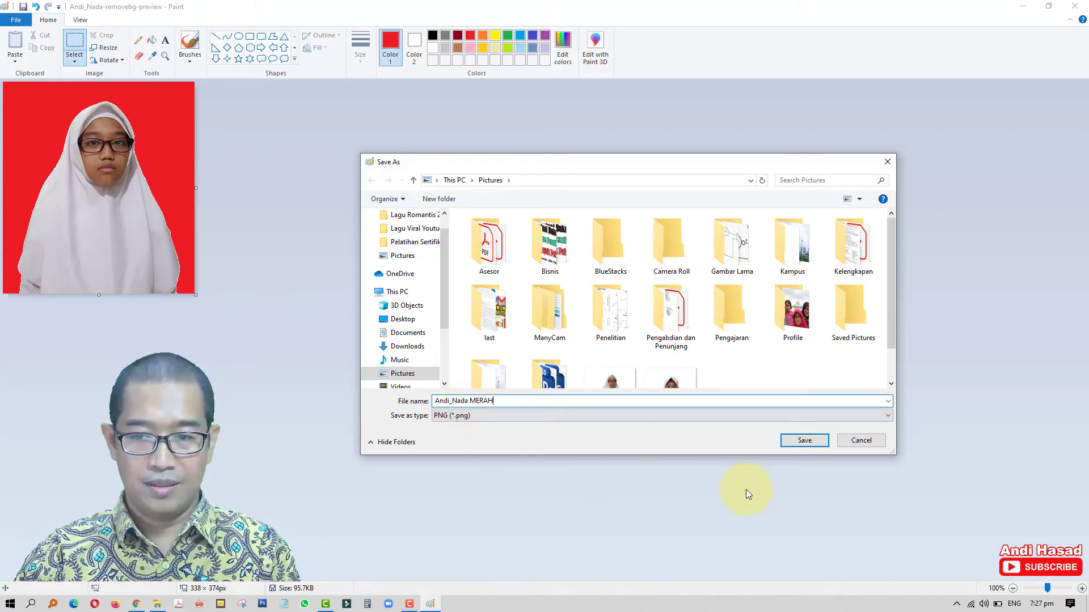
left_click(803, 441)
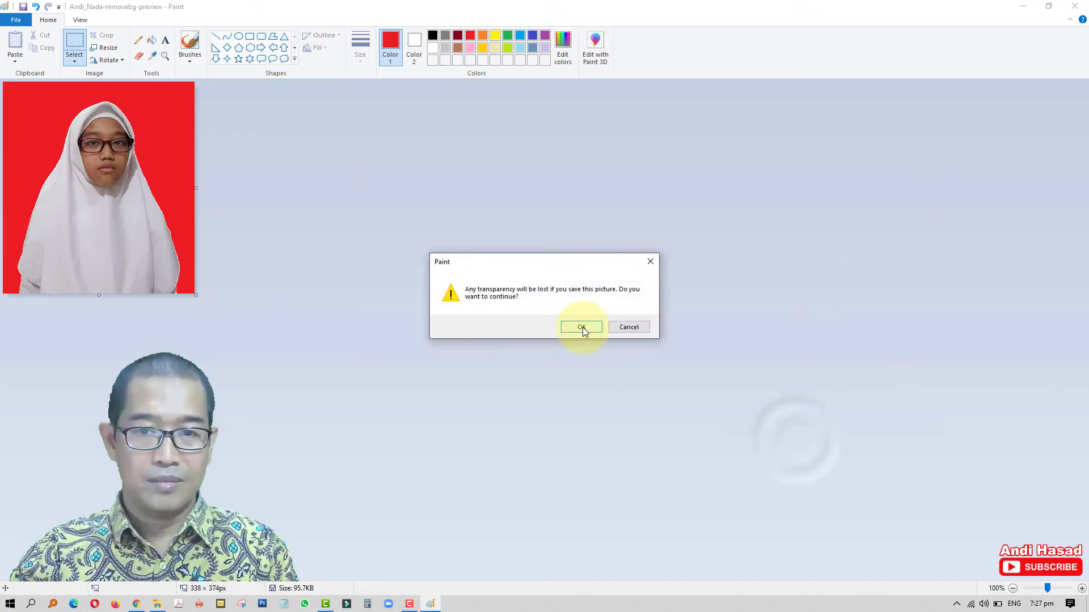
left_click(582, 327)
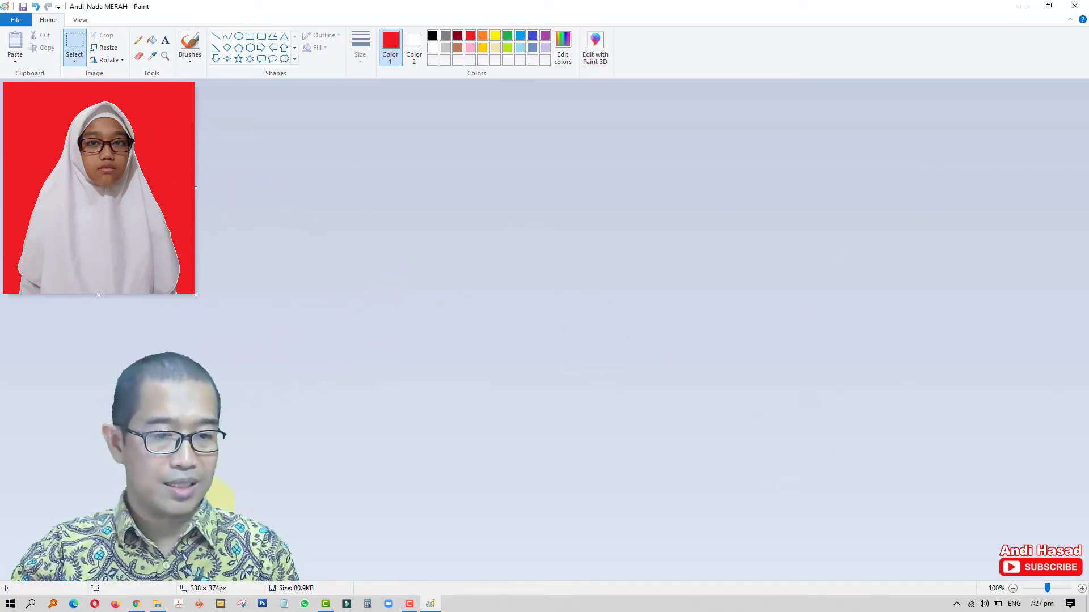
From the Pictures folder in File Explorer, open the other girl's background-removed preview PNG in Paint
left_click(159, 604)
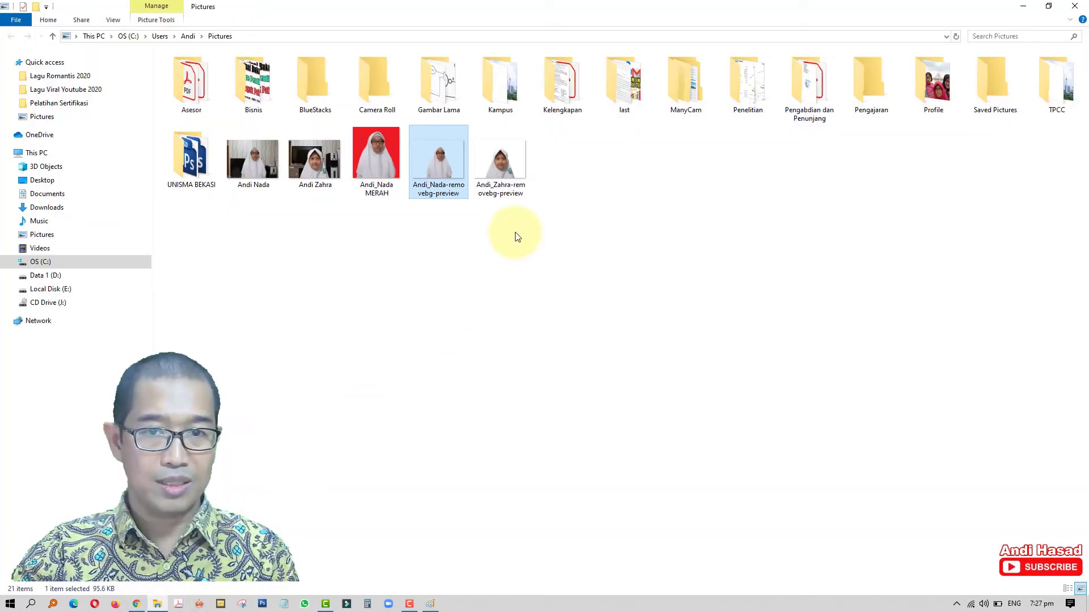
right_click(519, 167)
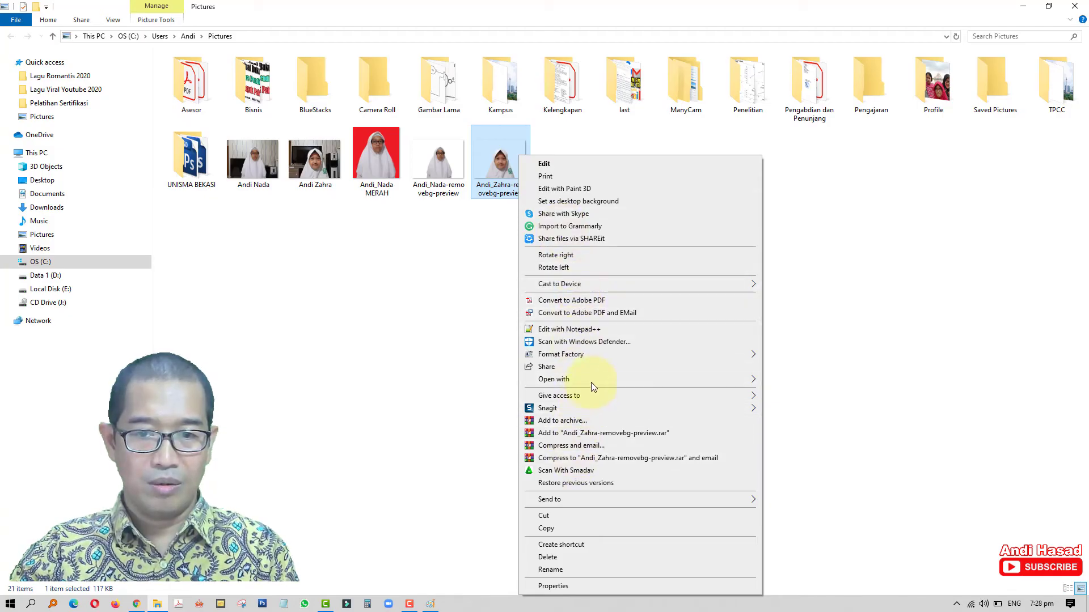
mouse_move(596, 378)
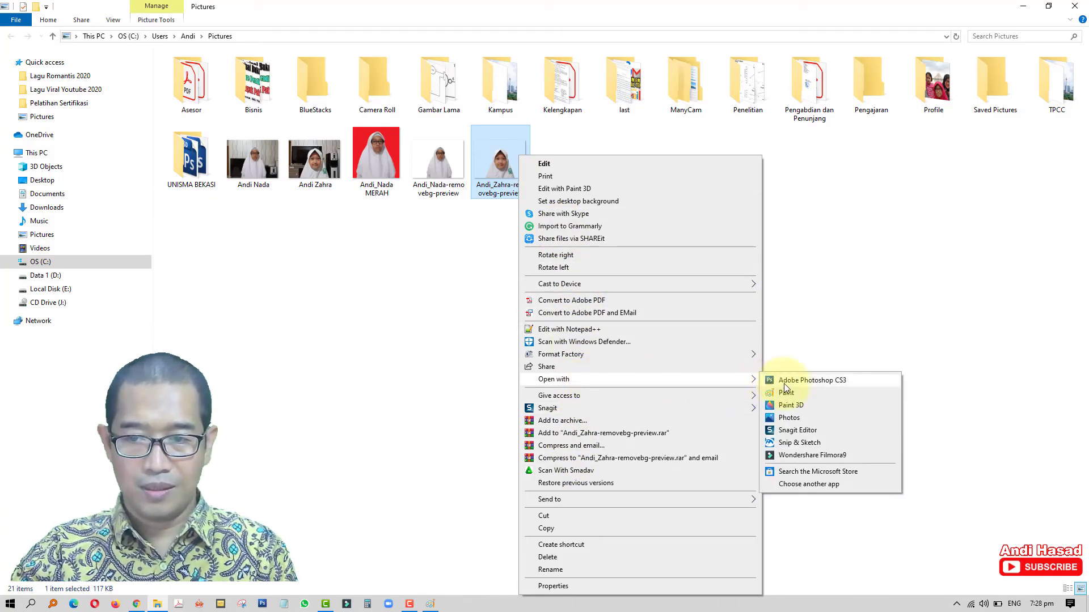
left_click(799, 395)
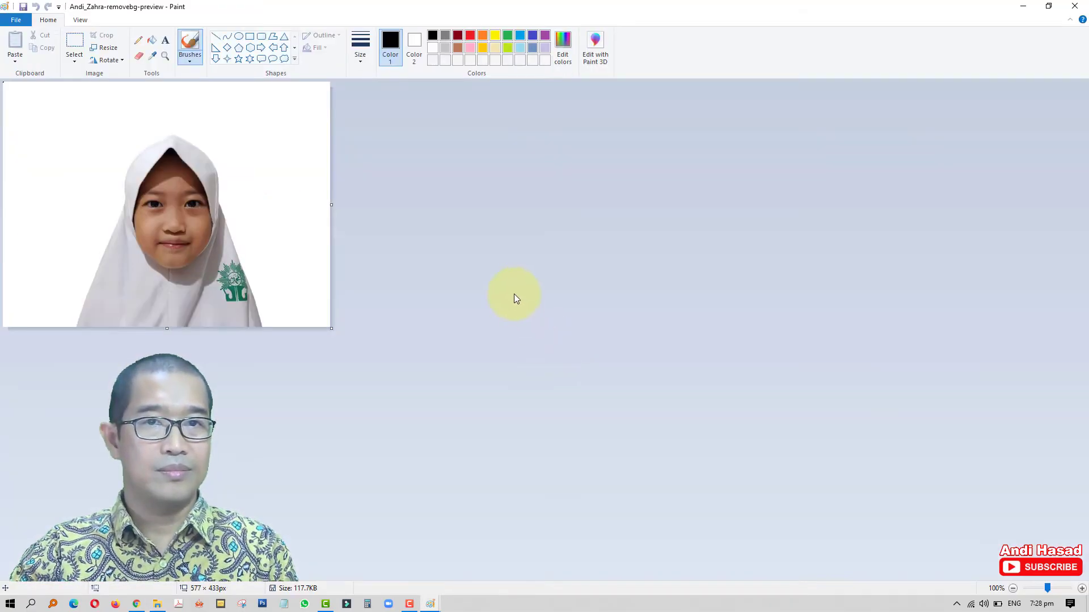
Fill the white background with indigo blue and crop the picture to about 356 × 420 px around the girl
left_click(155, 41)
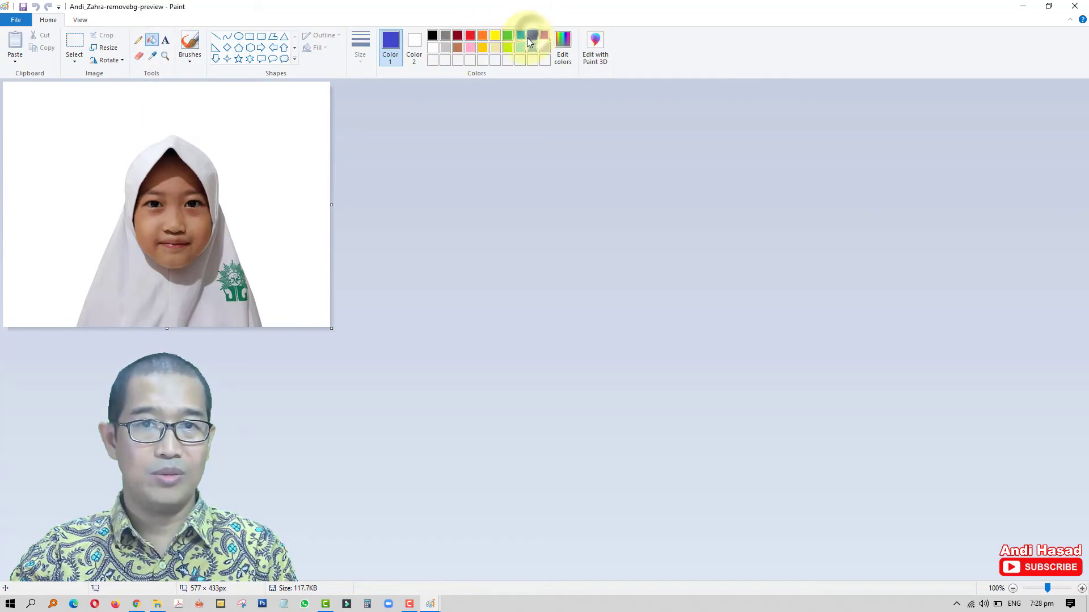
left_click(258, 133)
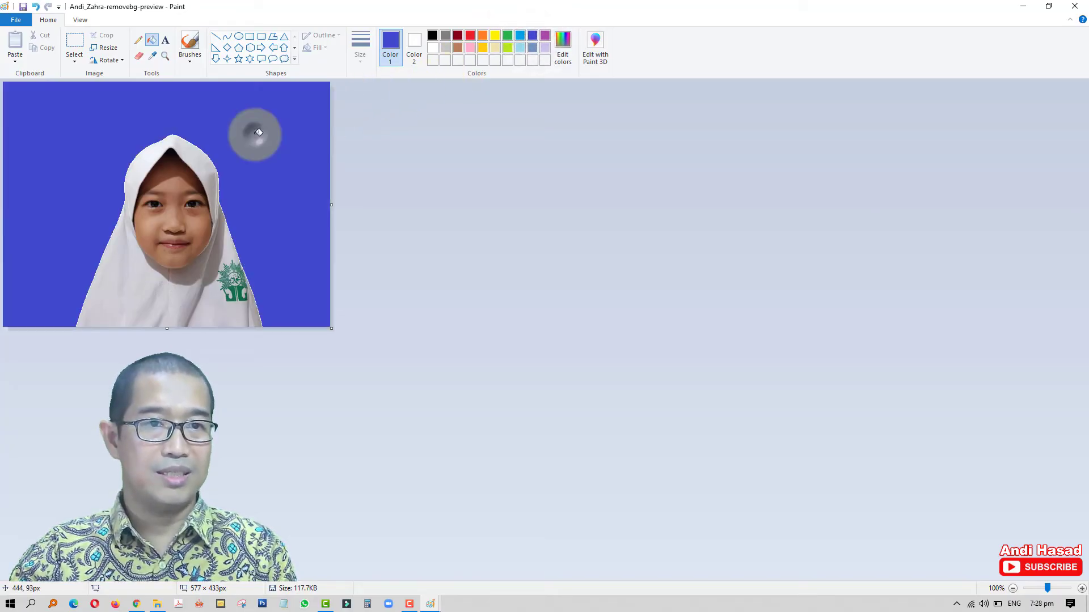
left_click(76, 41)
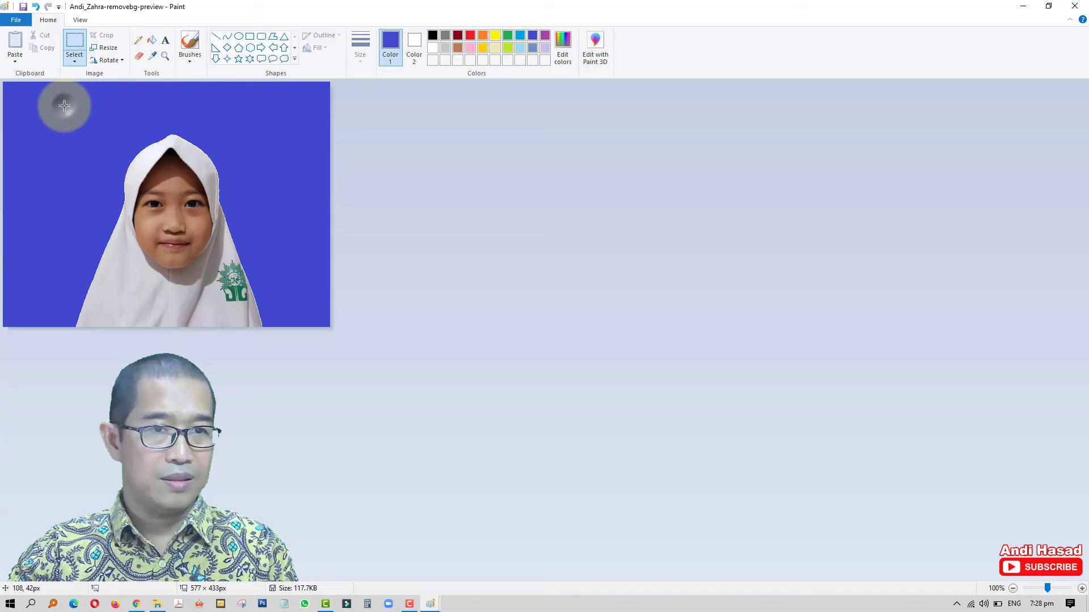
left_click_drag(64, 104, 138, 330)
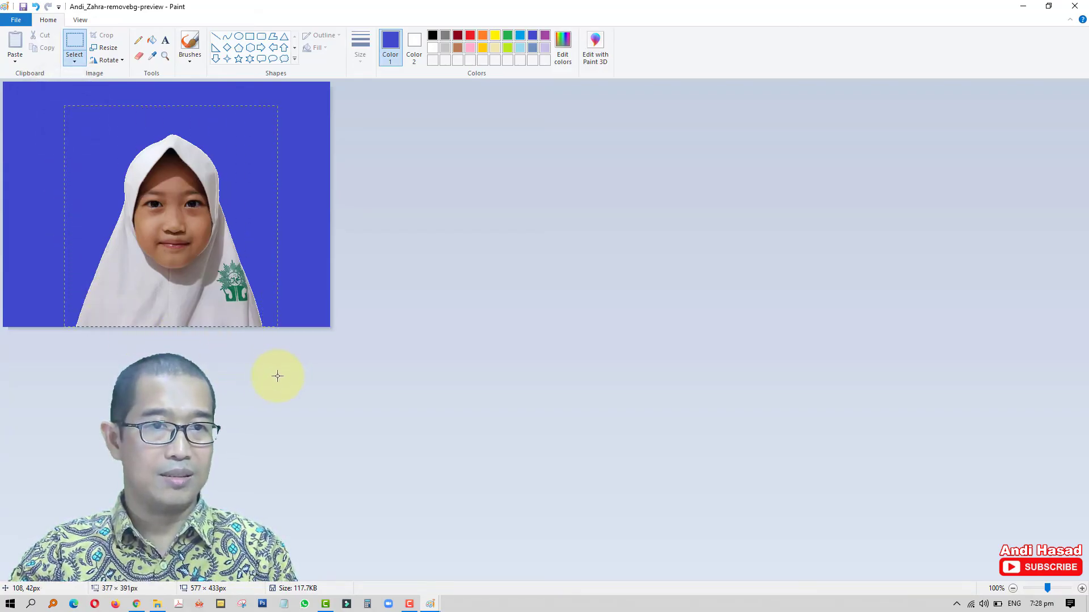
left_click(102, 36)
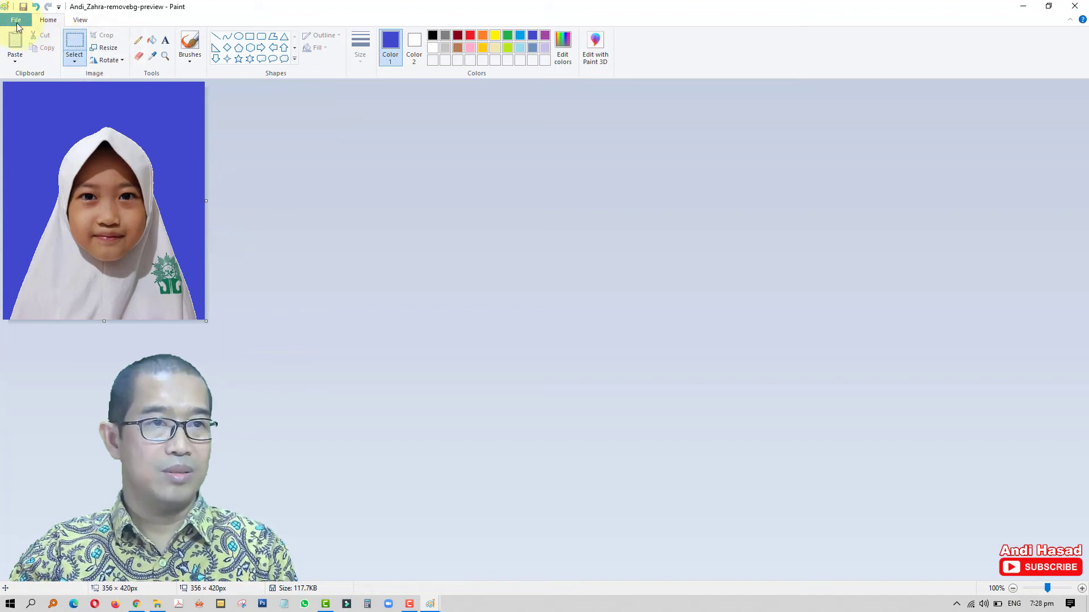
Save the blue-background picture as a new PNG in Pictures with "-BIRU" replacing "-removebg-preview" in its name, and show the Pictures folder in File Explorer
left_click(16, 21)
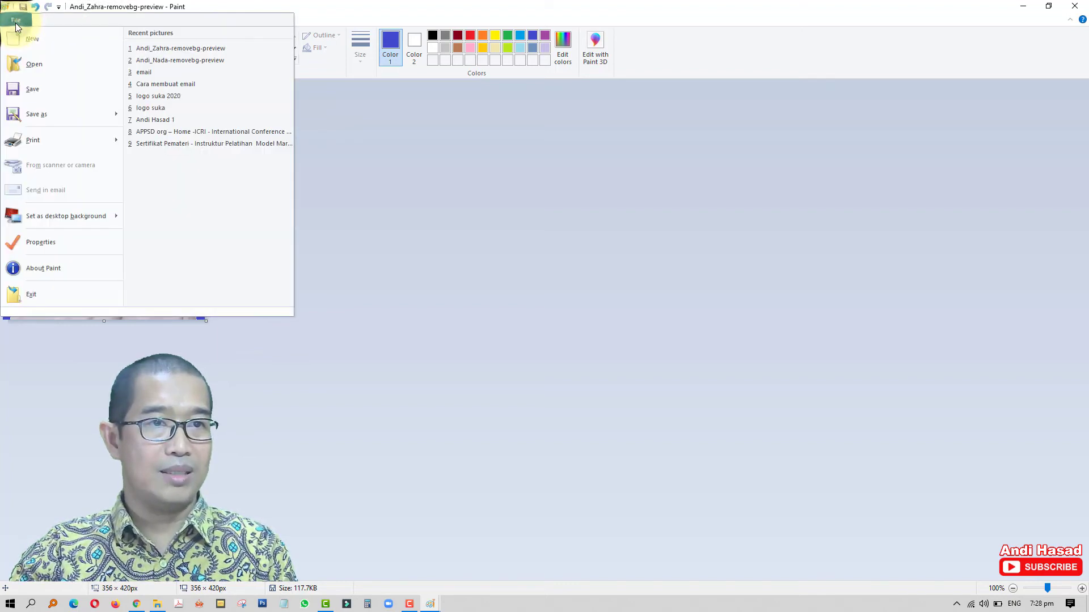
left_click(51, 114)
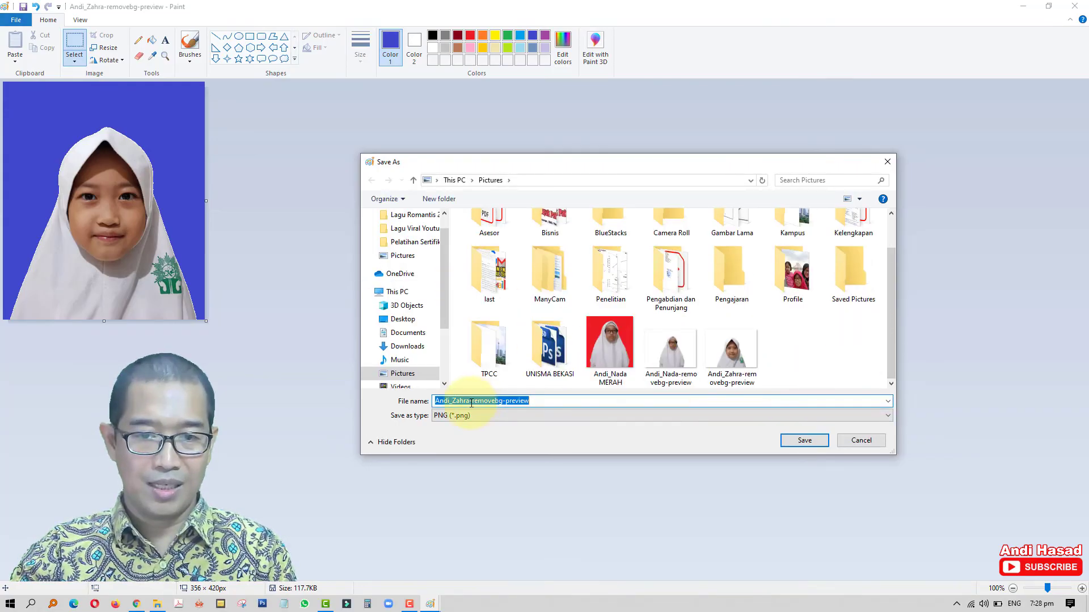
left_click(472, 402)
key("shift+End")
type("B")
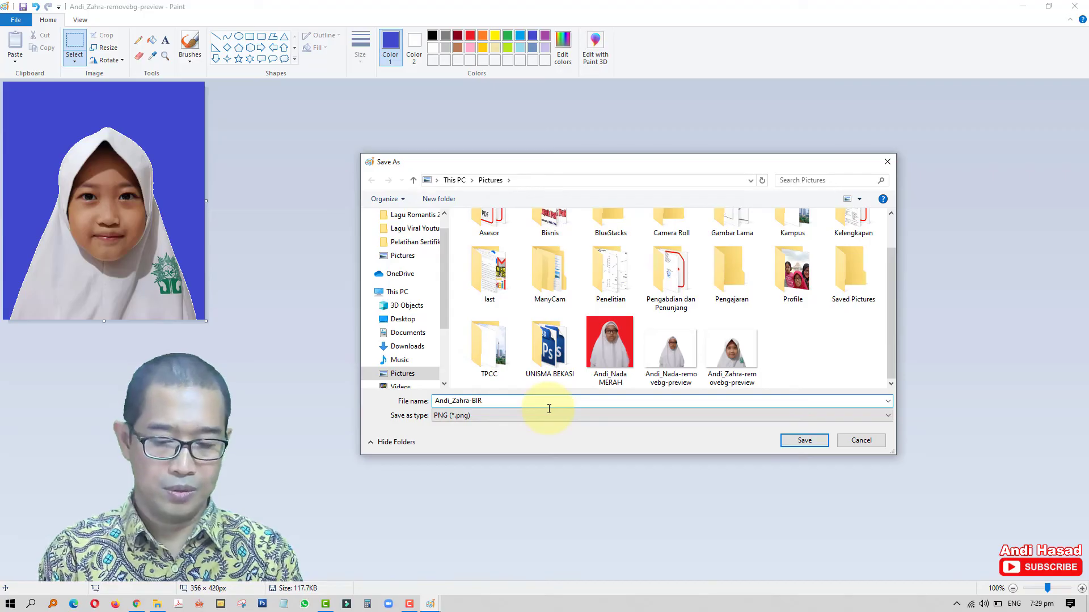
left_click(819, 440)
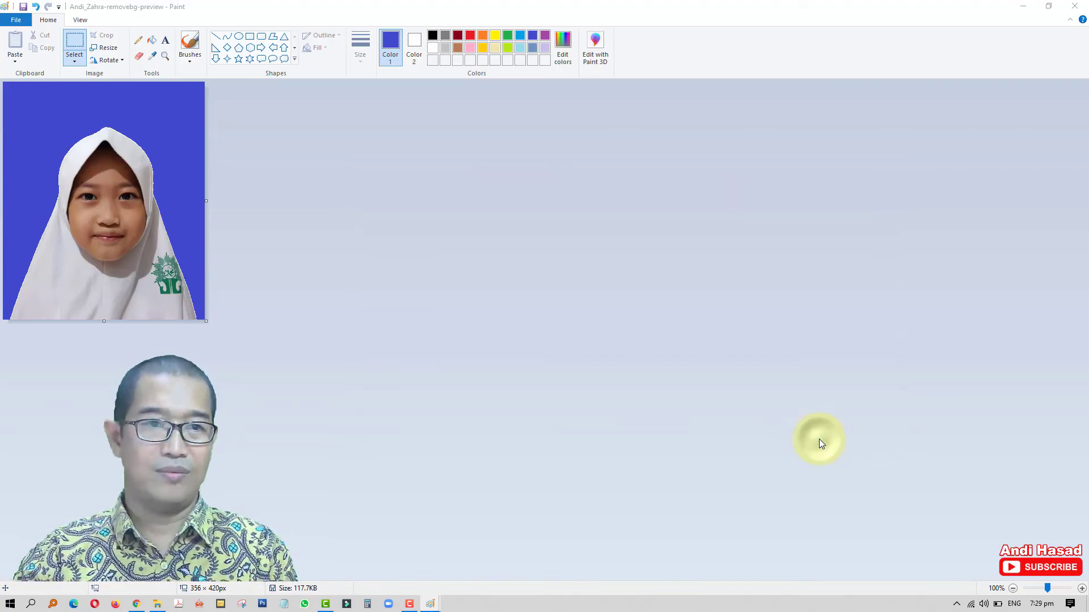
left_click(582, 329)
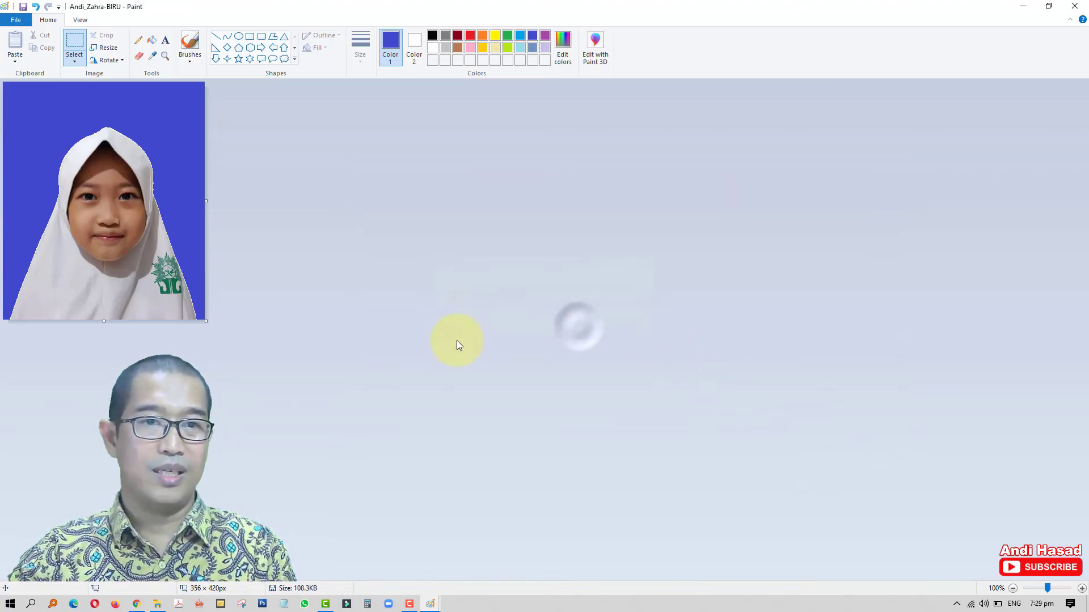
left_click(162, 606)
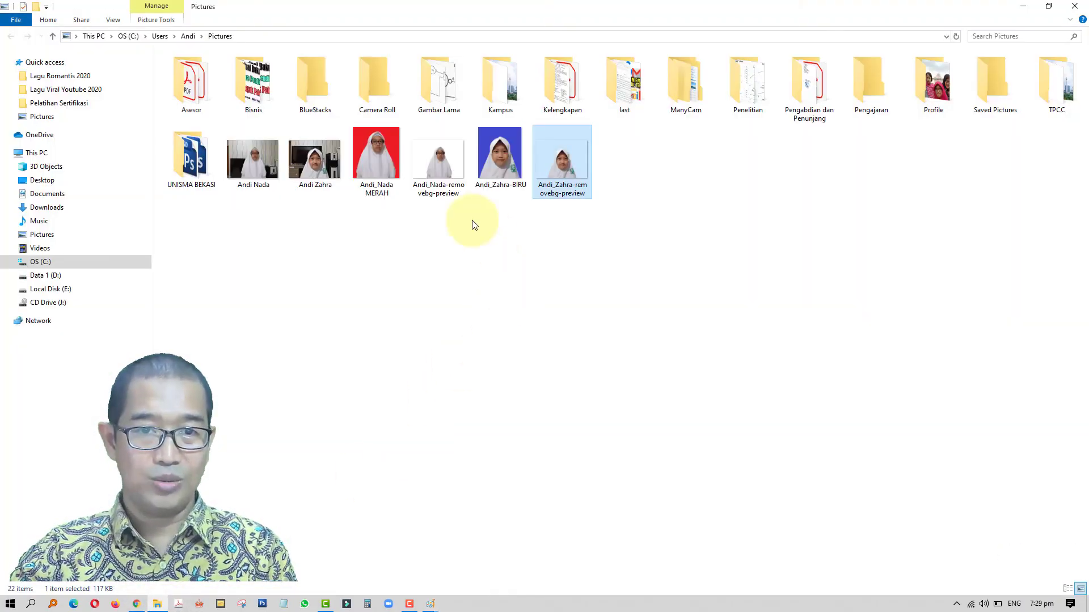